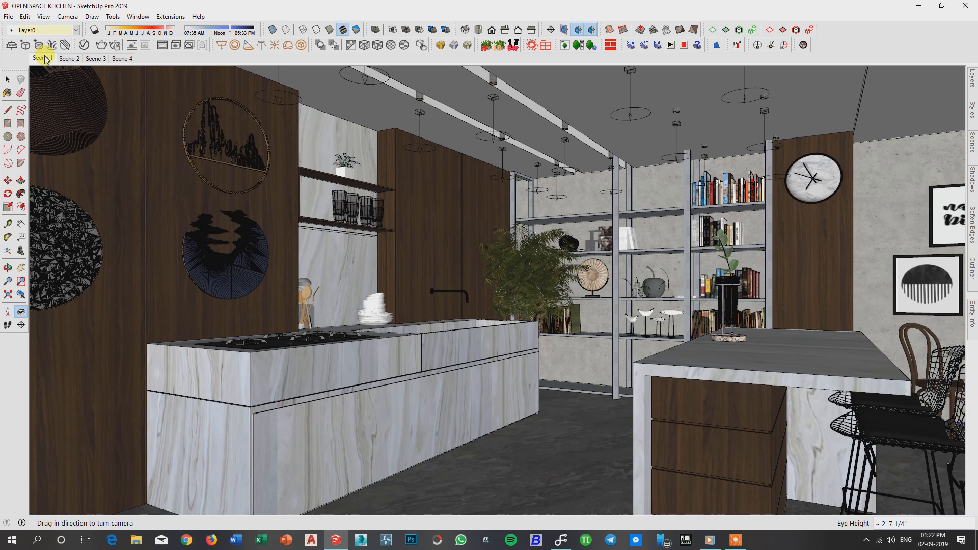
Step: Run a V-Ray test render of Scene 1 with Progressive rendering off and stop it partway
{"action": "left_click", "coordinate": [198, 16]}
{"action": "left_click", "coordinate": [166, 9]}
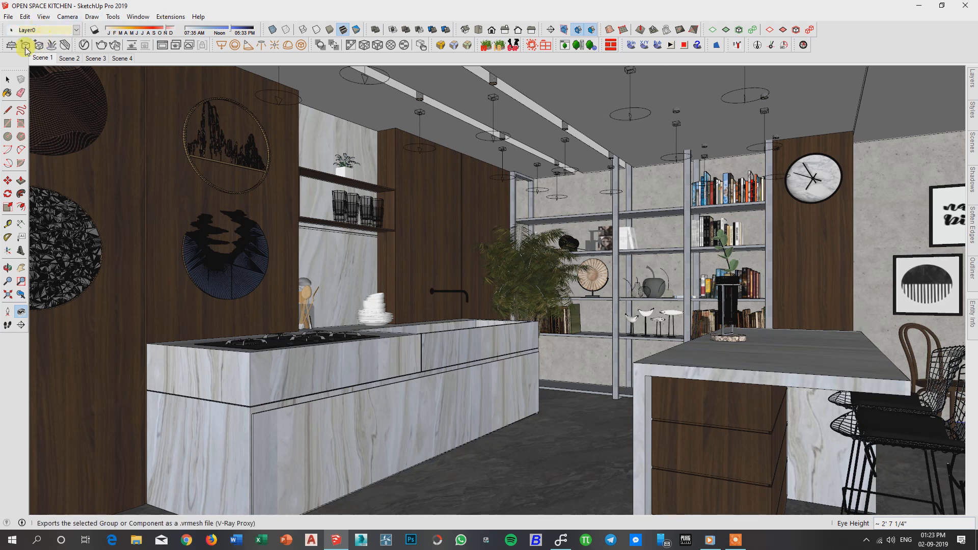
{"action": "left_click", "coordinate": [83, 45]}
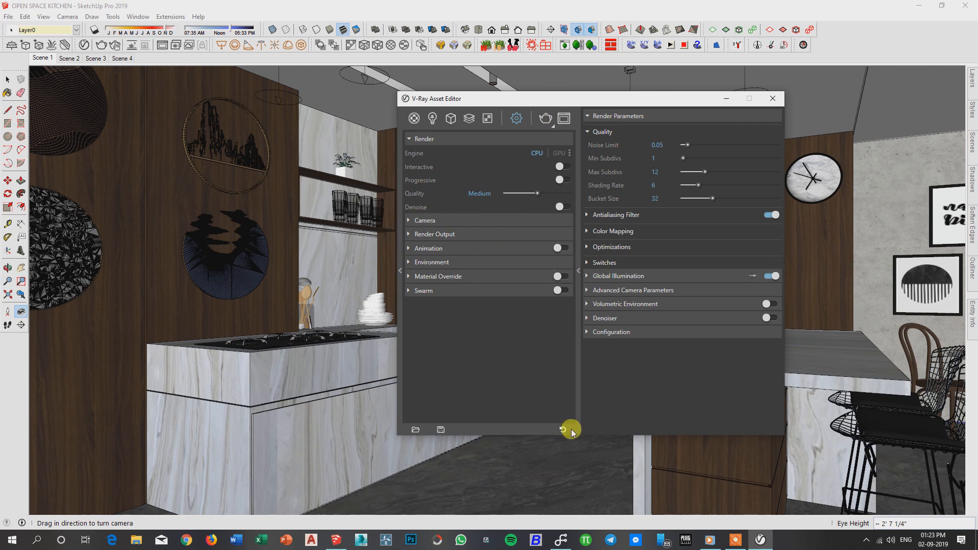
{"action": "left_click", "coordinate": [563, 180]}
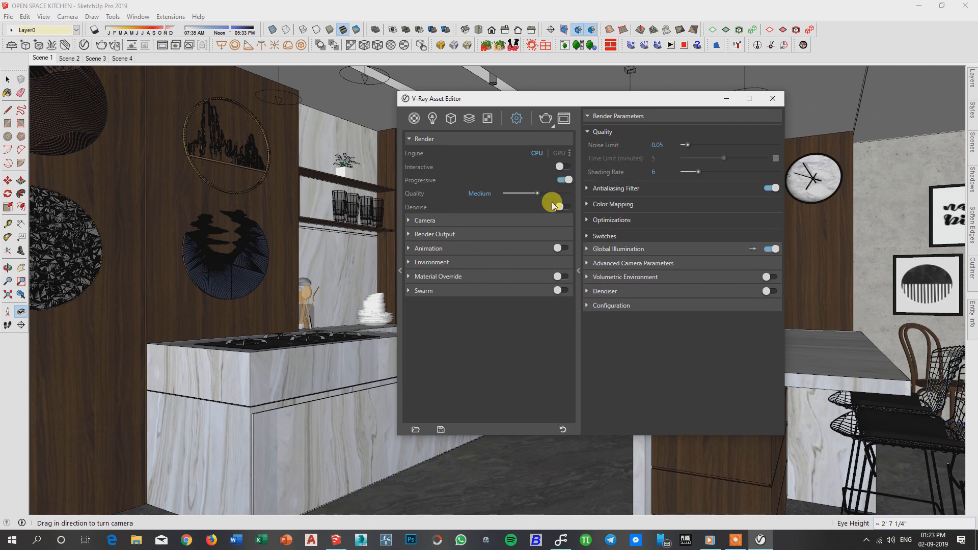
{"action": "left_click", "coordinate": [563, 182]}
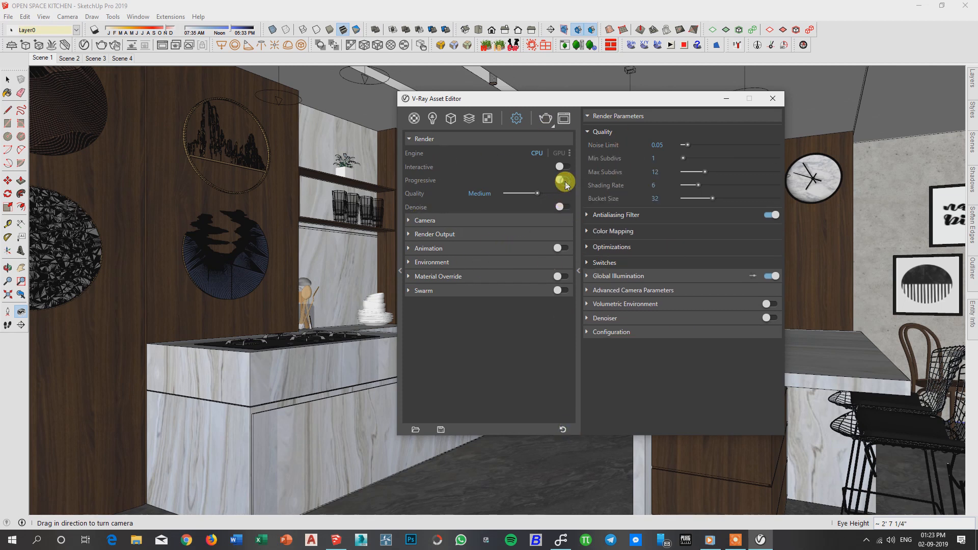
{"action": "left_click", "coordinate": [545, 120]}
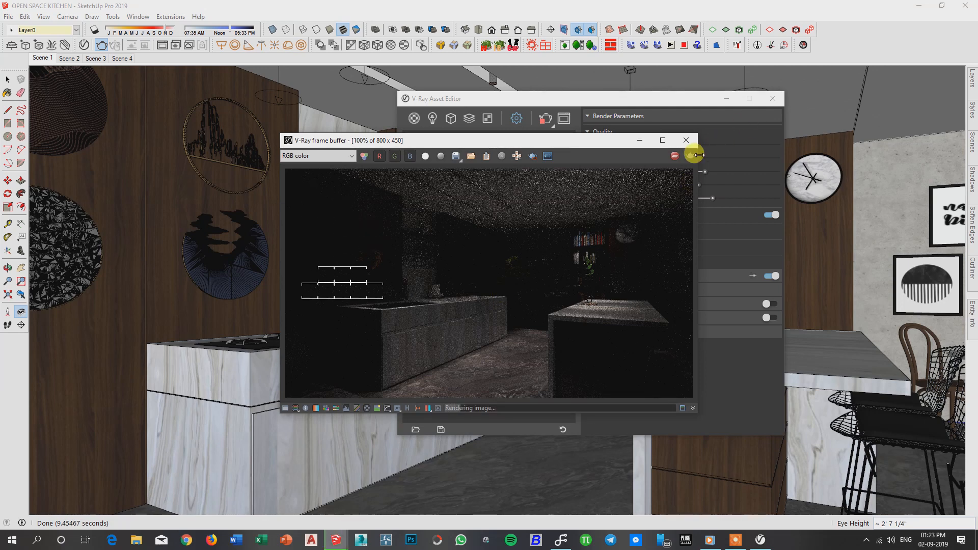
{"action": "left_click", "coordinate": [676, 157]}
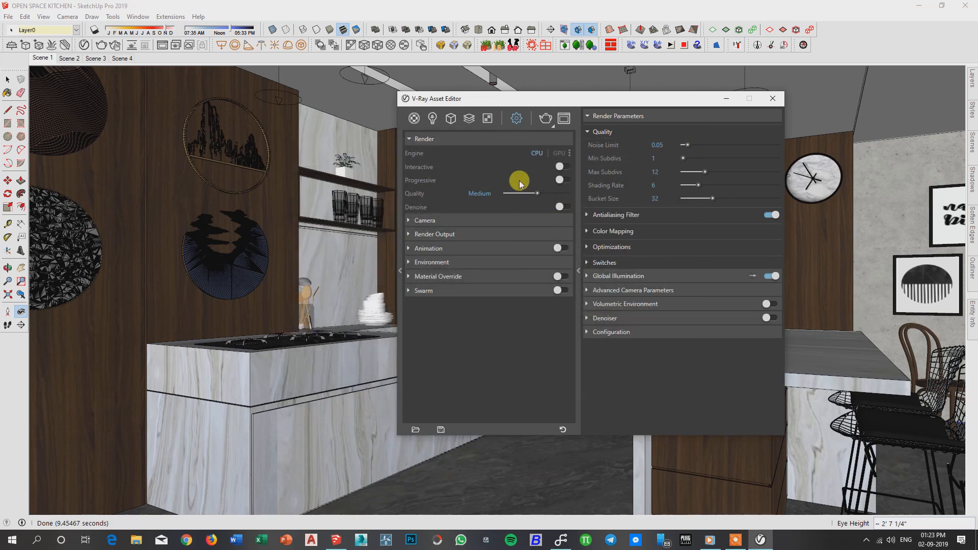
Step: Locate Rectangle Light in the model by selecting it from the V-Ray lights list, and turn it on
{"action": "left_click", "coordinate": [432, 117]}
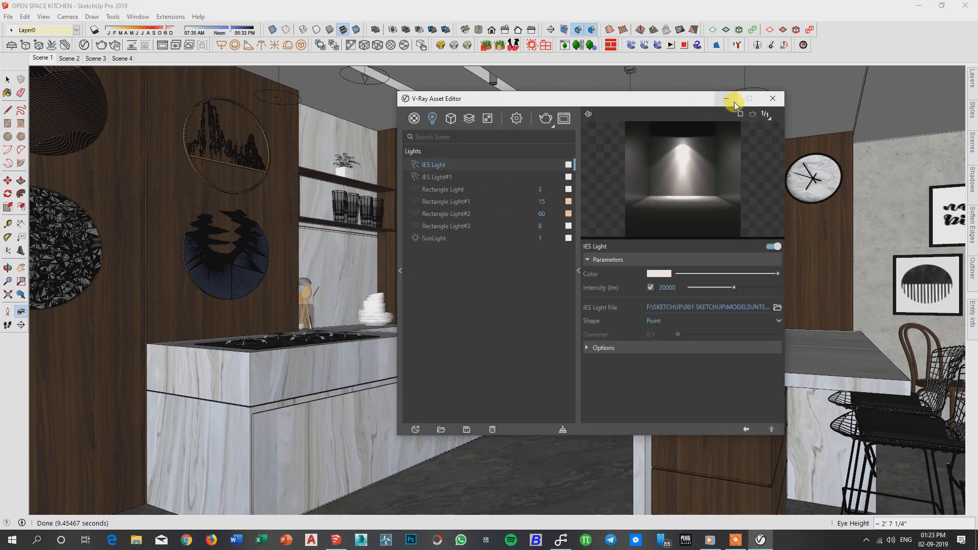
{"action": "left_click", "coordinate": [454, 190]}
{"action": "right_click", "coordinate": [464, 186]}
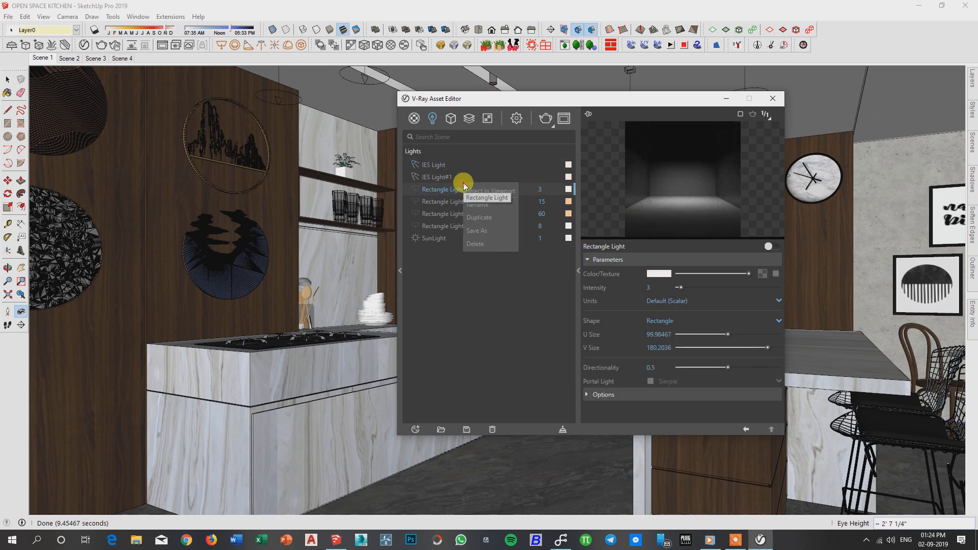
{"action": "left_click", "coordinate": [490, 192]}
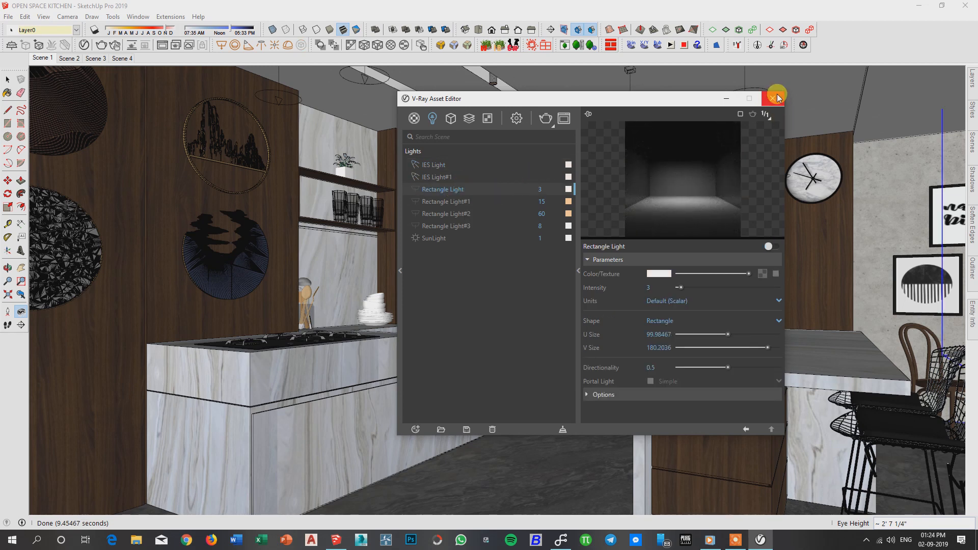
{"action": "left_click", "coordinate": [776, 97]}
{"action": "left_click_drag", "start_coordinate": [298, 170], "coordinate": [703, 227]}
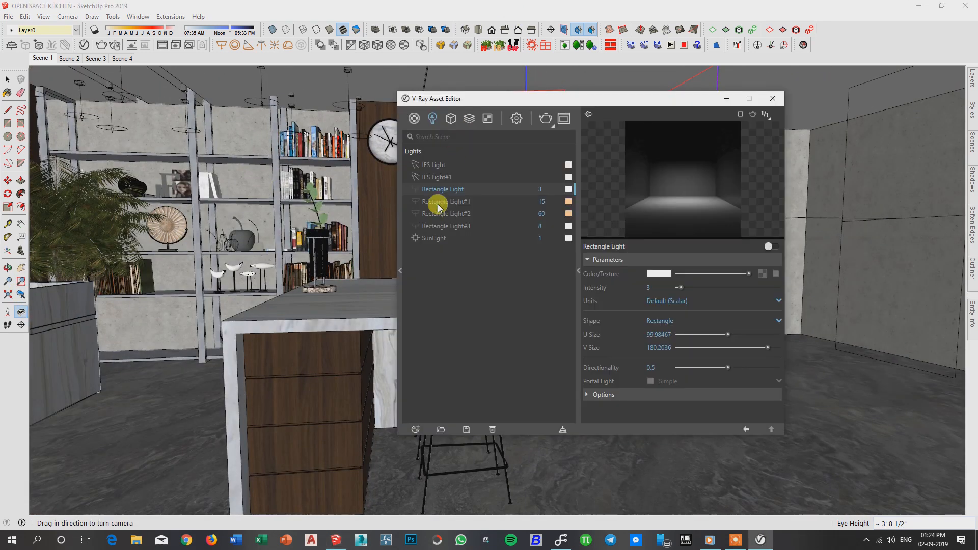
{"action": "right_click", "coordinate": [438, 204]}
{"action": "left_click", "coordinate": [416, 189]}
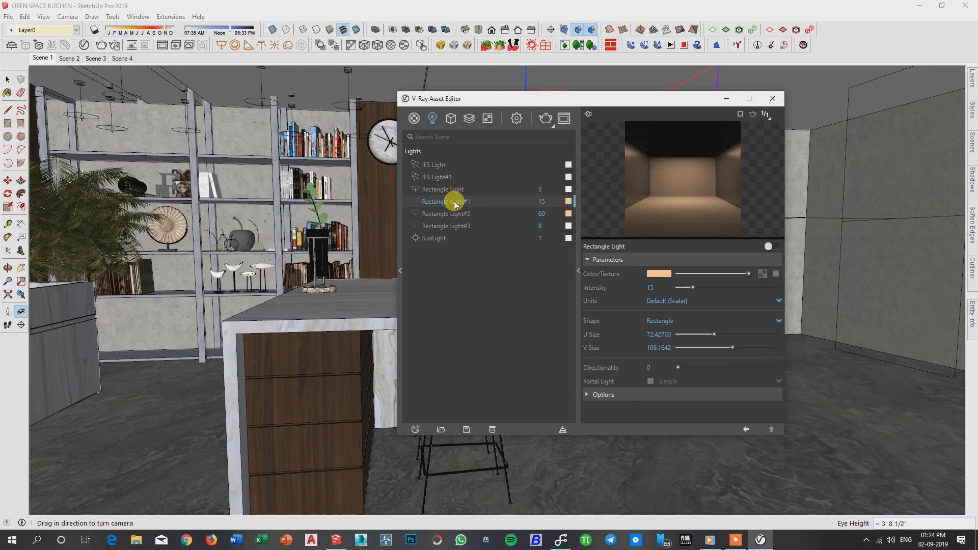
Step: Select Rectangle Light#1 in the viewport to locate it in the room, and turn that light on
{"action": "right_click", "coordinate": [455, 204]}
{"action": "left_click", "coordinate": [466, 202]}
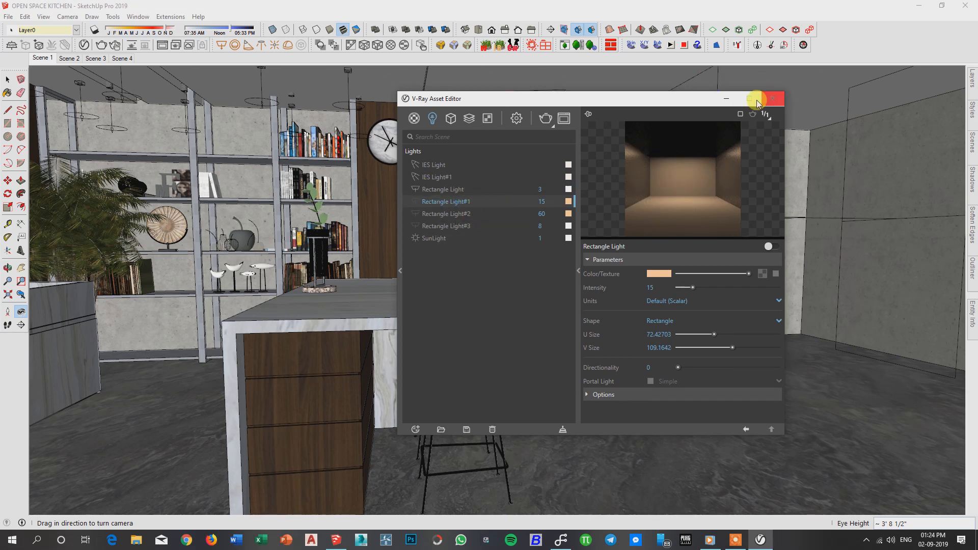
{"action": "left_click", "coordinate": [759, 100]}
{"action": "left_click_drag", "start_coordinate": [690, 102], "coordinate": [895, 136]}
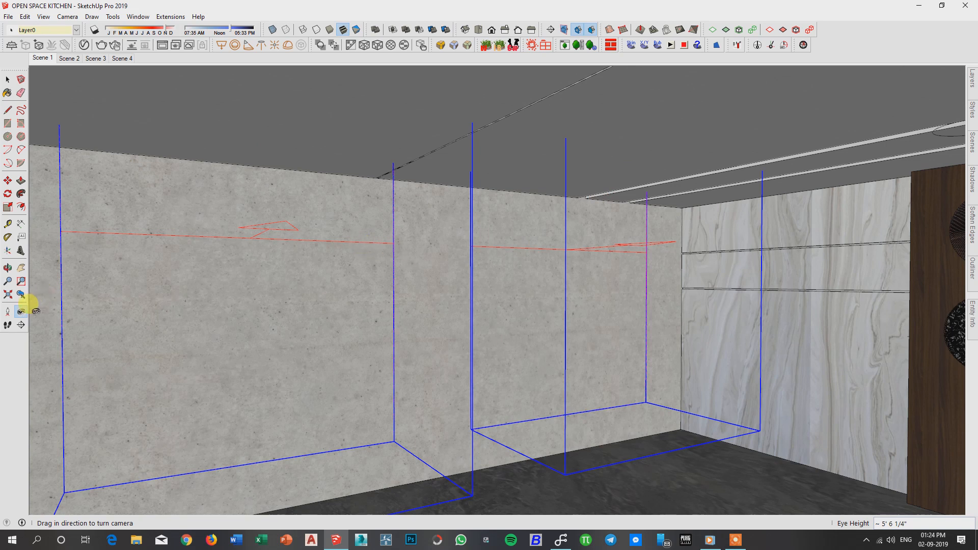
{"action": "left_click", "coordinate": [8, 311]}
{"action": "left_click", "coordinate": [677, 439]}
{"action": "left_click_drag", "start_coordinate": [654, 323], "coordinate": [701, 145]}
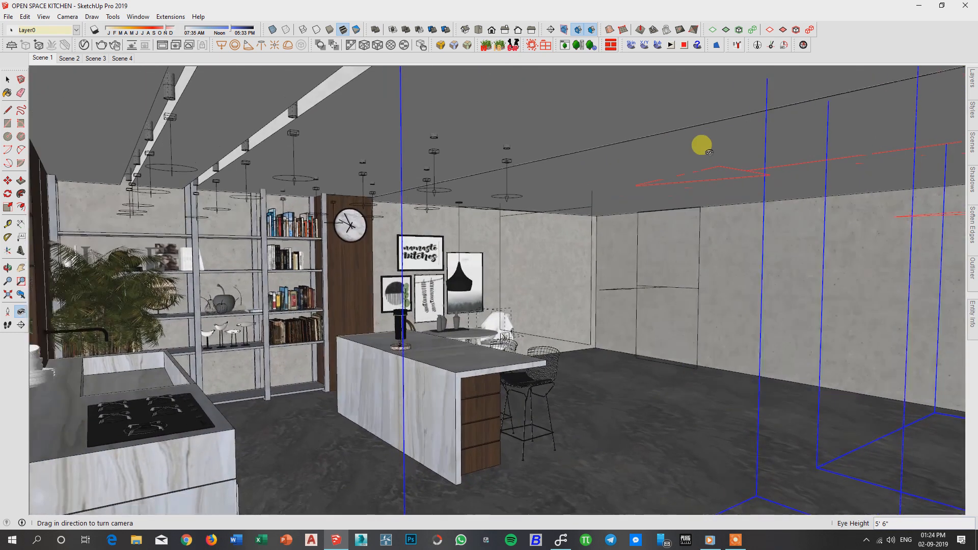
{"action": "key", "text": "v"}
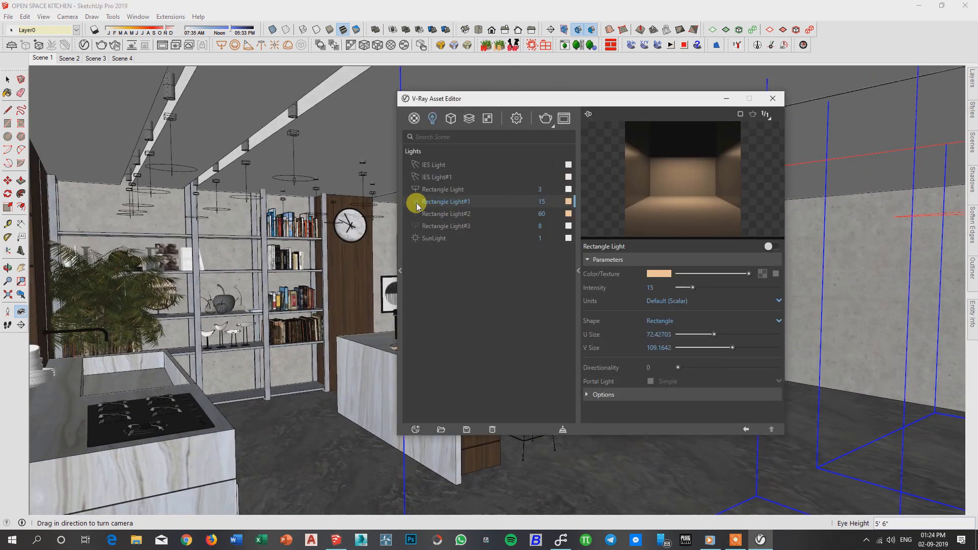
Step: Select Rectangle Light#2 in the viewport from the V-Ray lights list
{"action": "left_click", "coordinate": [446, 215]}
{"action": "right_click", "coordinate": [445, 215]}
{"action": "left_click", "coordinate": [461, 221]}
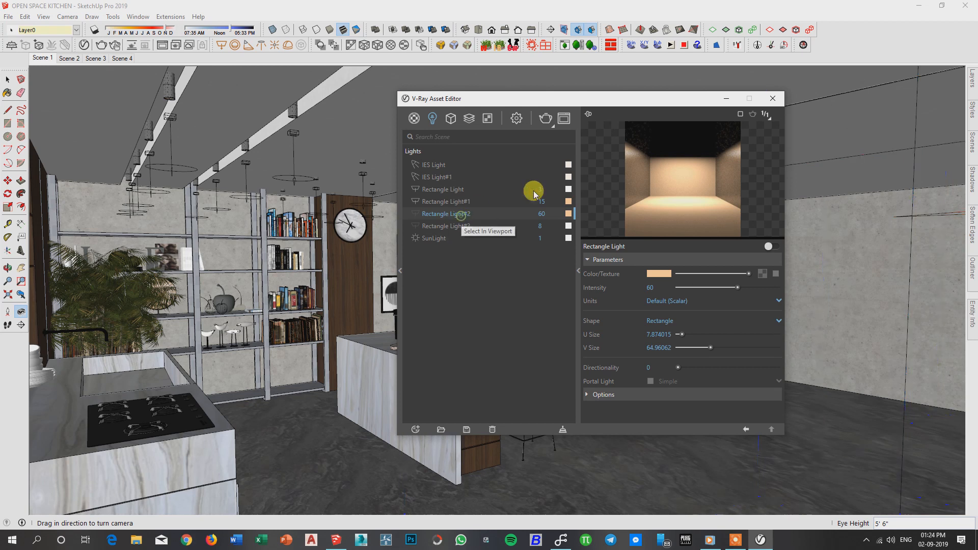
{"action": "left_click_drag", "start_coordinate": [641, 103], "coordinate": [604, 120]}
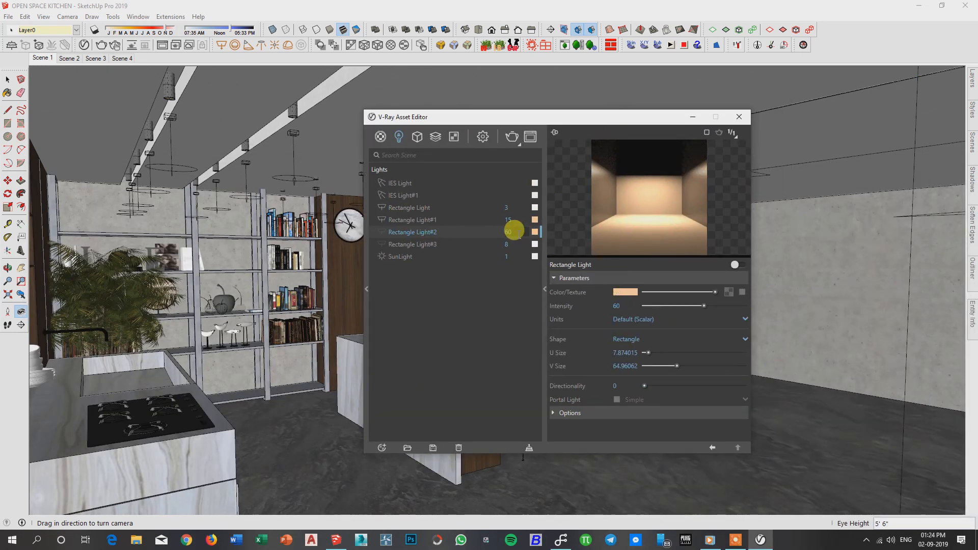
{"action": "right_click", "coordinate": [430, 233]}
{"action": "left_click", "coordinate": [460, 243]}
Step: Select Rectangle Light#3 in the viewport and locate it in the far corner of the room
{"action": "left_click", "coordinate": [414, 243]}
{"action": "right_click", "coordinate": [414, 242]}
{"action": "left_click", "coordinate": [439, 248]}
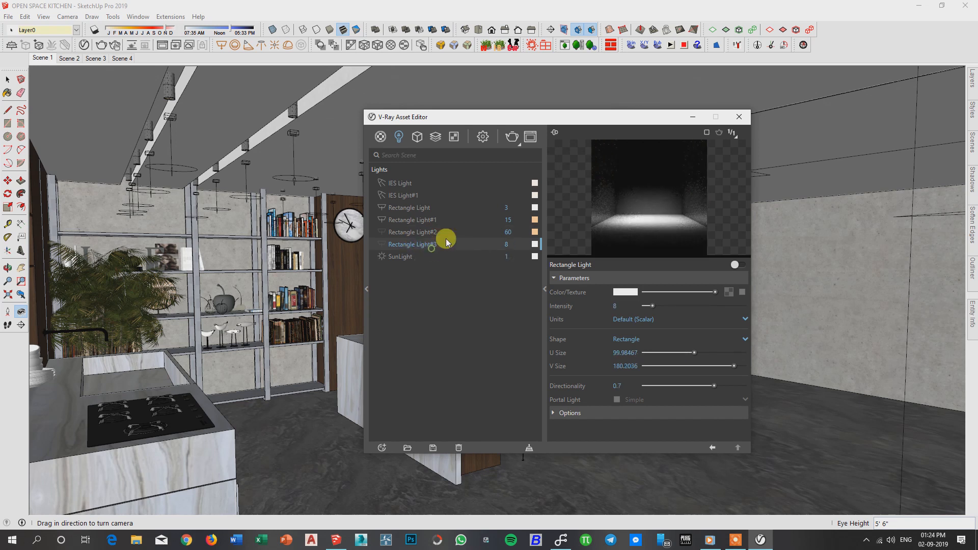
{"action": "left_click", "coordinate": [735, 118]}
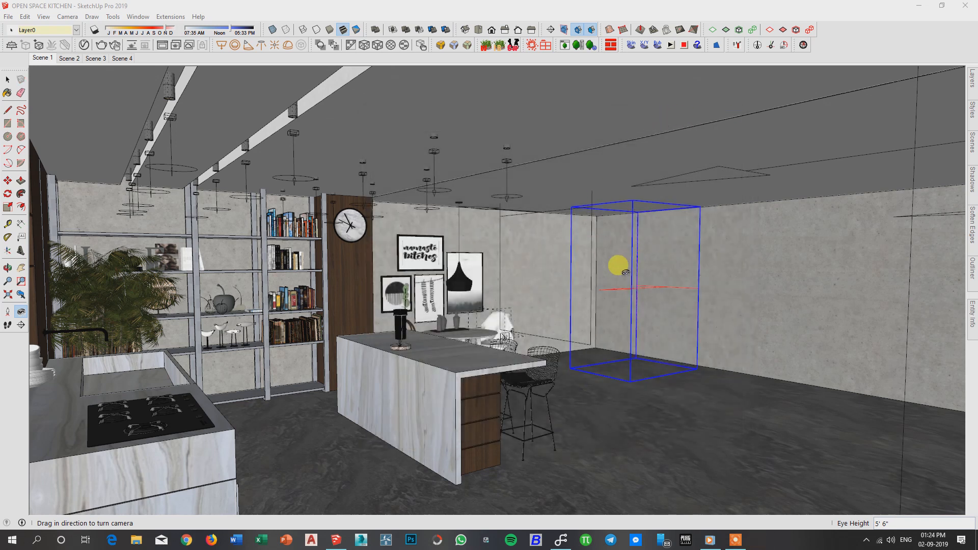
{"action": "left_click_drag", "start_coordinate": [670, 221], "coordinate": [558, 218]}
{"action": "key", "text": "space"}
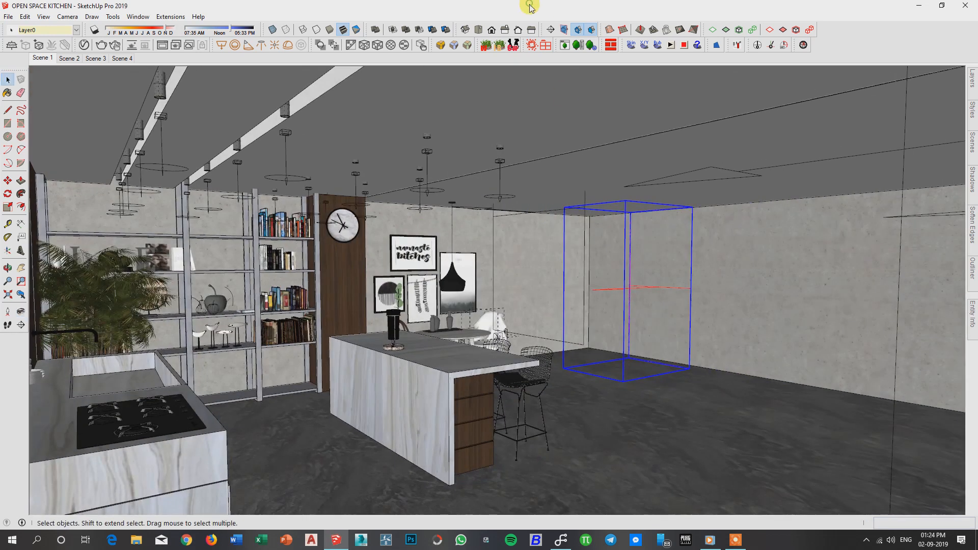
Step: Purge the unused items from the entire model through the Model Info statistics
{"action": "key", "text": "shift+i"}
{"action": "scroll", "coordinate": [212, 209], "scroll_direction": "down", "scroll_amount": 2}
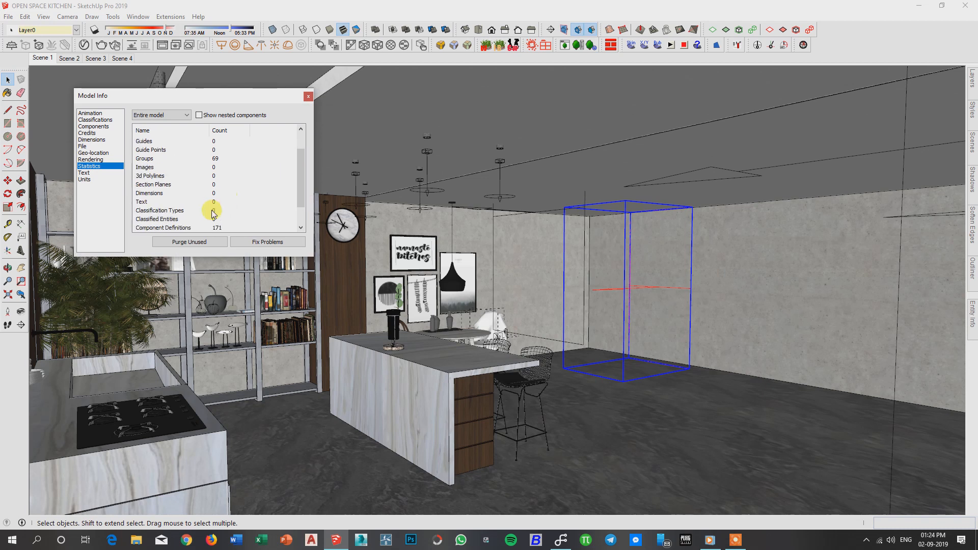
{"action": "left_click", "coordinate": [186, 242]}
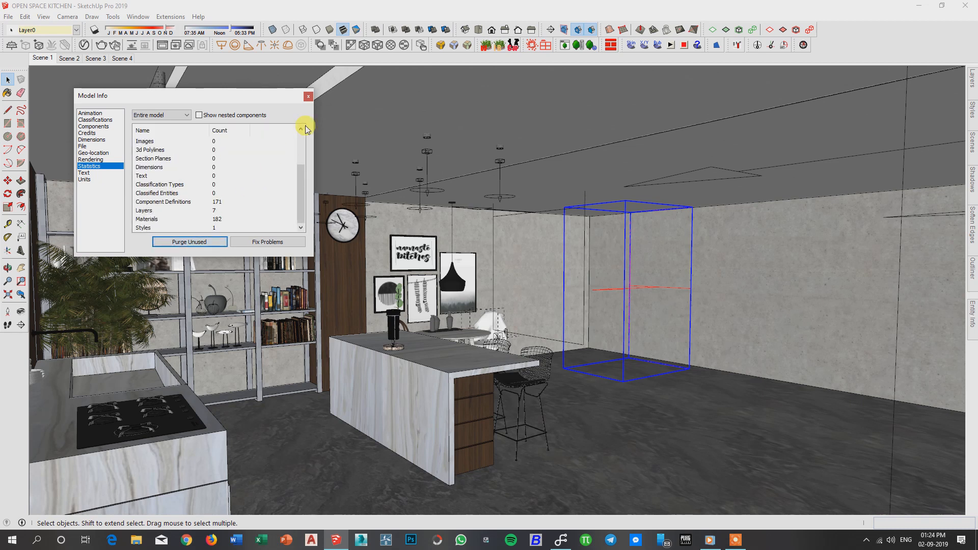
{"action": "left_click", "coordinate": [309, 95]}
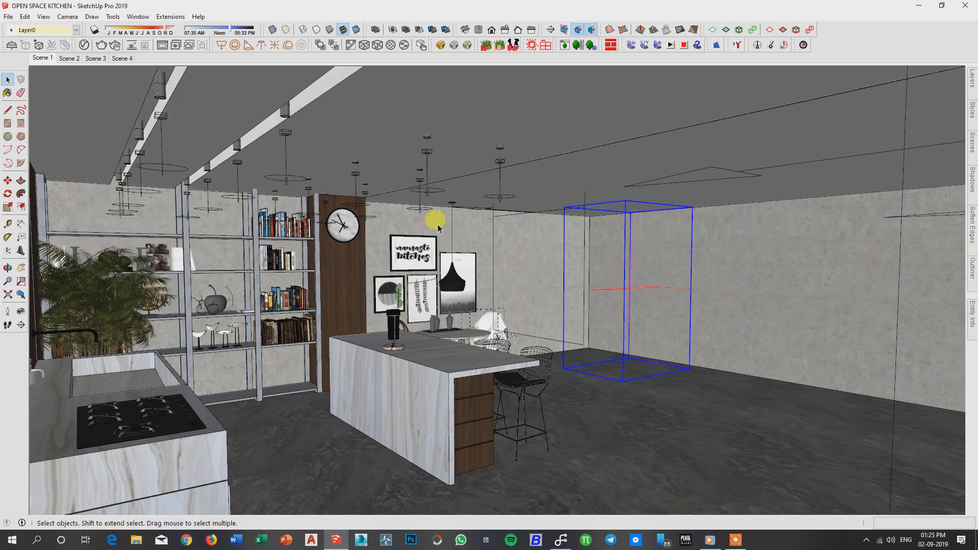
Step: Turn on Rectangle Light#3 in the V-Ray lights list and select Rectangle Light#2 in the viewport
{"action": "key", "text": "v"}
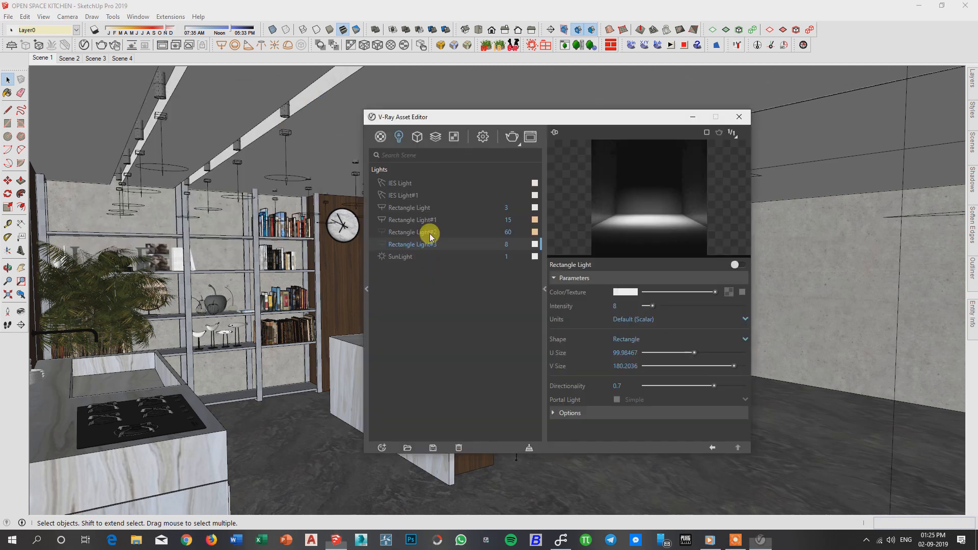
{"action": "left_click", "coordinate": [427, 236]}
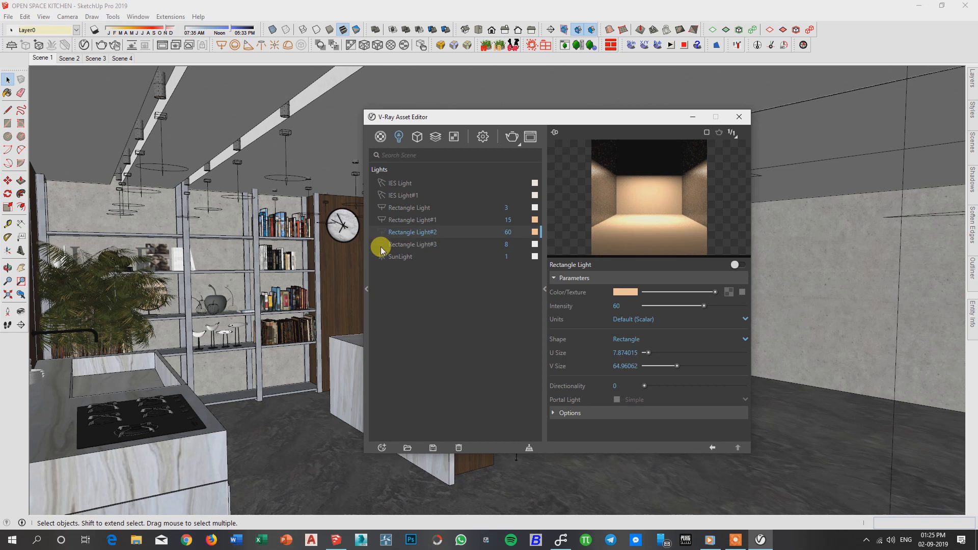
{"action": "right_click", "coordinate": [395, 239]}
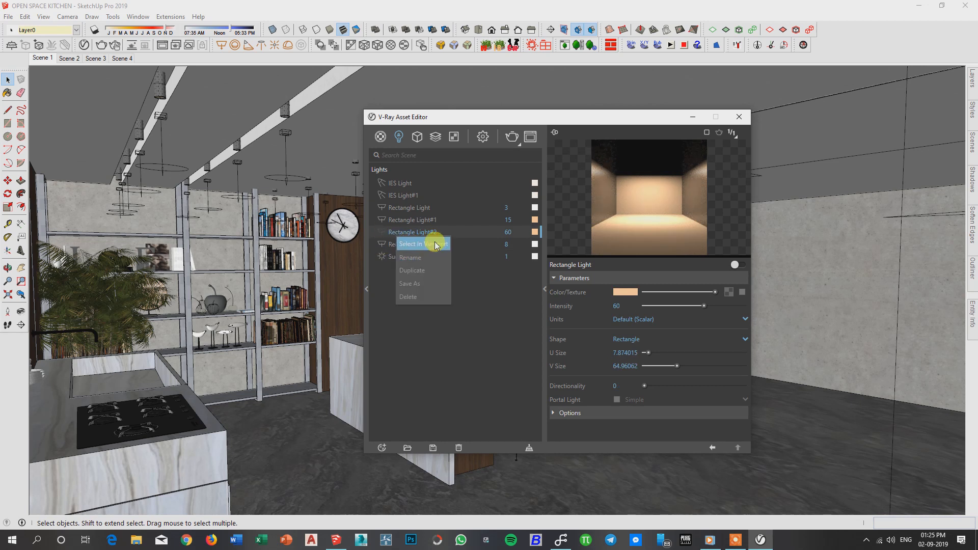
{"action": "left_click", "coordinate": [431, 244]}
{"action": "left_click", "coordinate": [738, 120]}
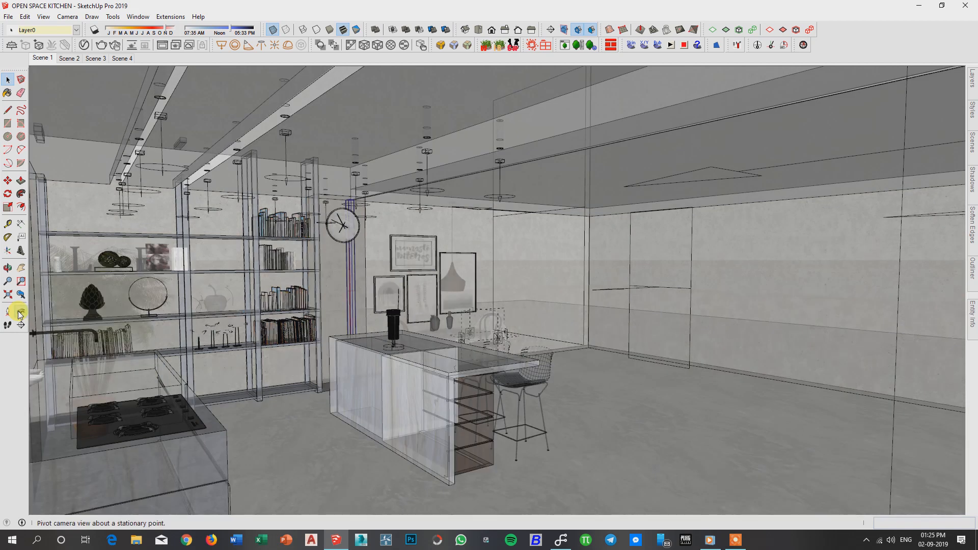
Step: Examine where the selected Rectangle Light#2 strips sit around the wood panels in X-ray view, and restore the opaque textured display
{"action": "left_click", "coordinate": [19, 311]}
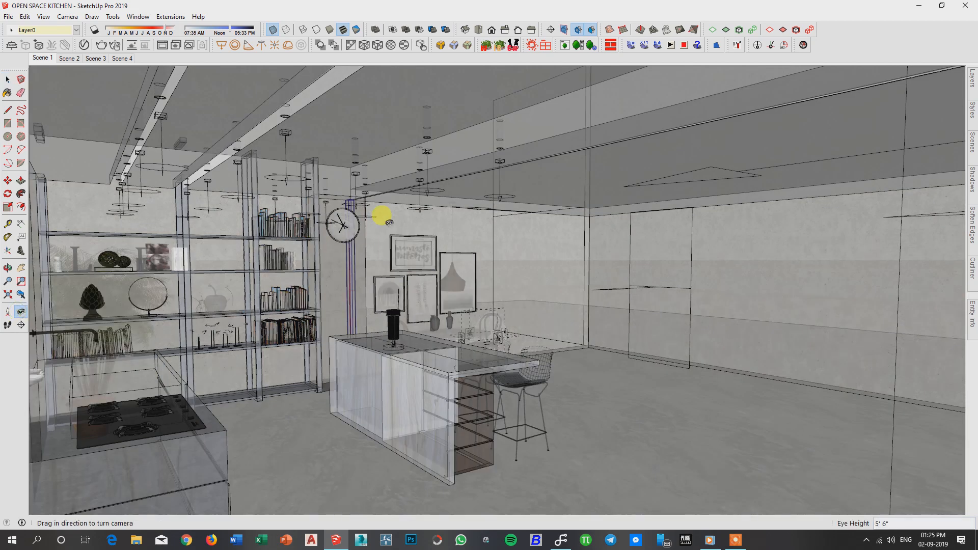
{"action": "scroll", "coordinate": [452, 216], "scroll_direction": "up", "scroll_amount": 7}
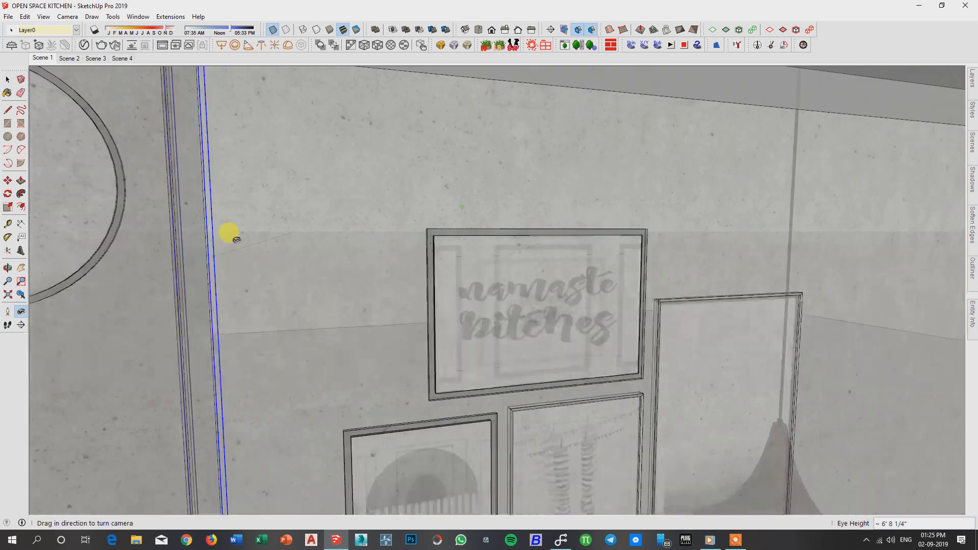
{"action": "left_click_drag", "start_coordinate": [236, 239], "coordinate": [209, 130]}
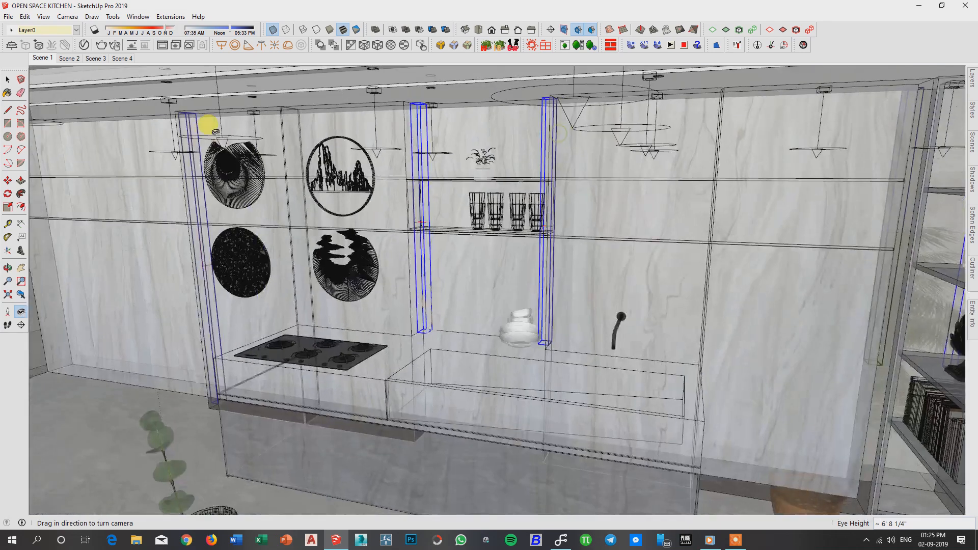
{"action": "scroll", "coordinate": [533, 193], "scroll_direction": "up", "scroll_amount": 2}
{"action": "scroll", "coordinate": [526, 186], "scroll_direction": "down", "scroll_amount": 3}
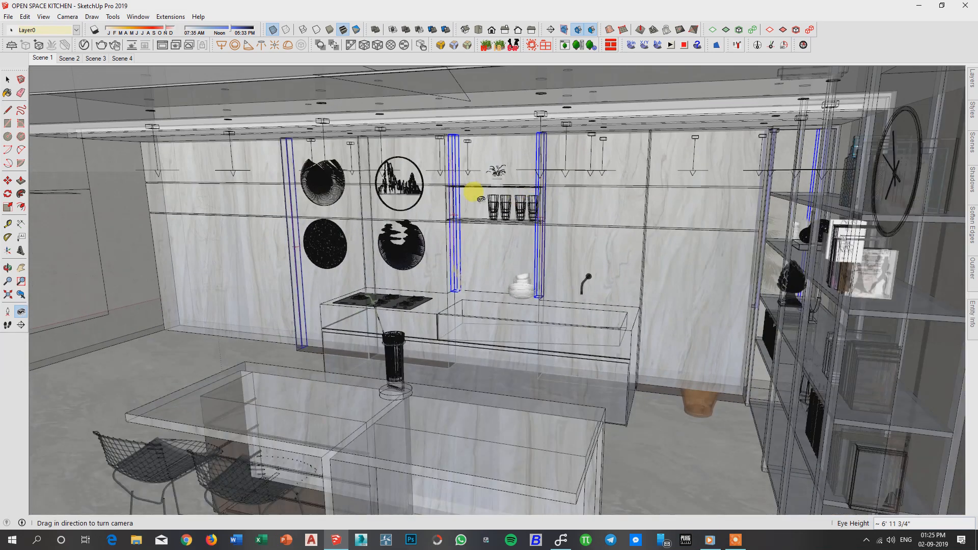
{"action": "left_click_drag", "start_coordinate": [473, 192], "coordinate": [825, 166]}
{"action": "key", "text": "space"}
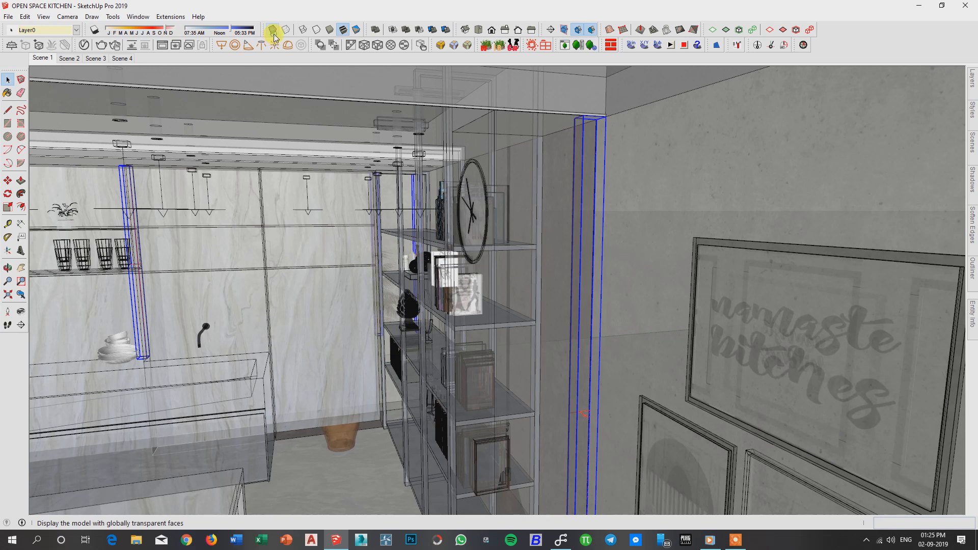
{"action": "left_click", "coordinate": [344, 31]}
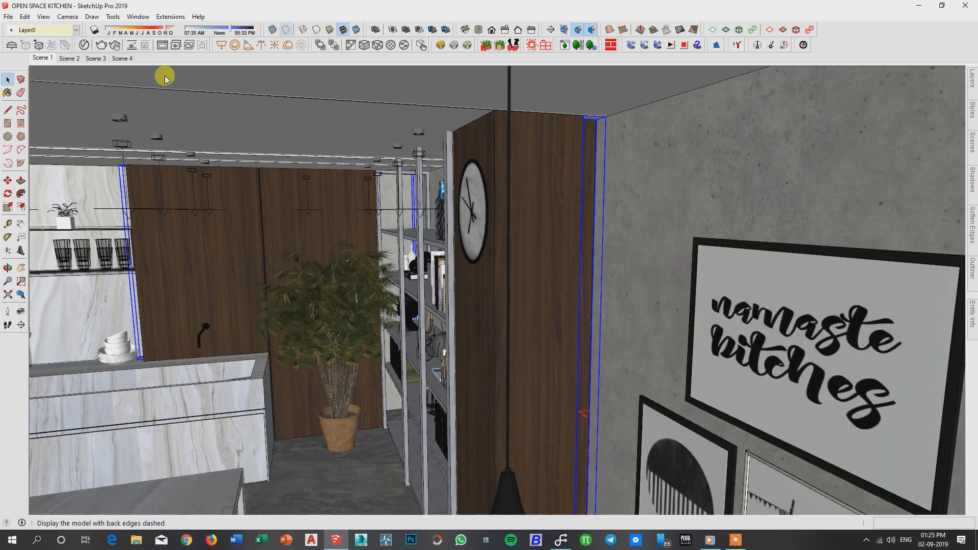
Step: Return to Scene 1, turn on Rectangle Light#2 and render the view with V-Ray
{"action": "left_click", "coordinate": [50, 59]}
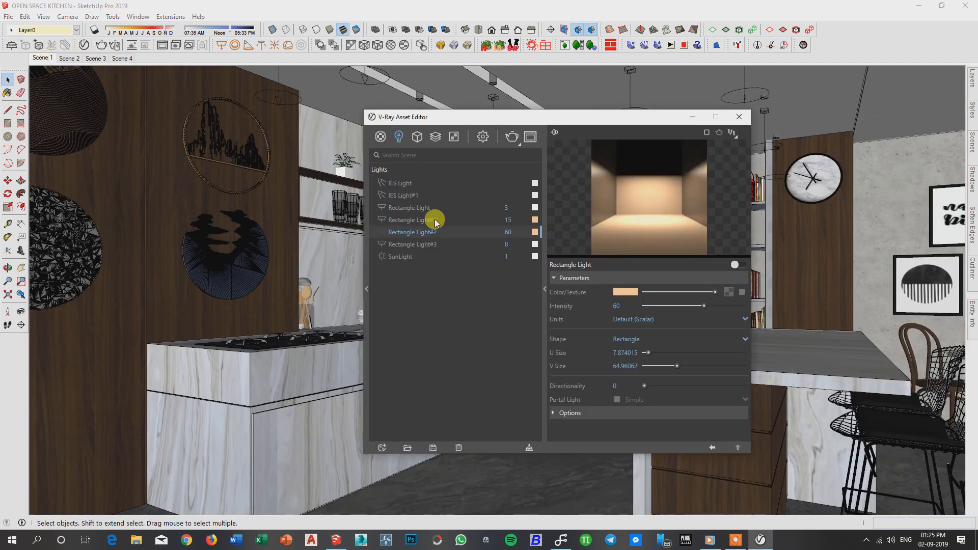
{"action": "left_click", "coordinate": [510, 138]}
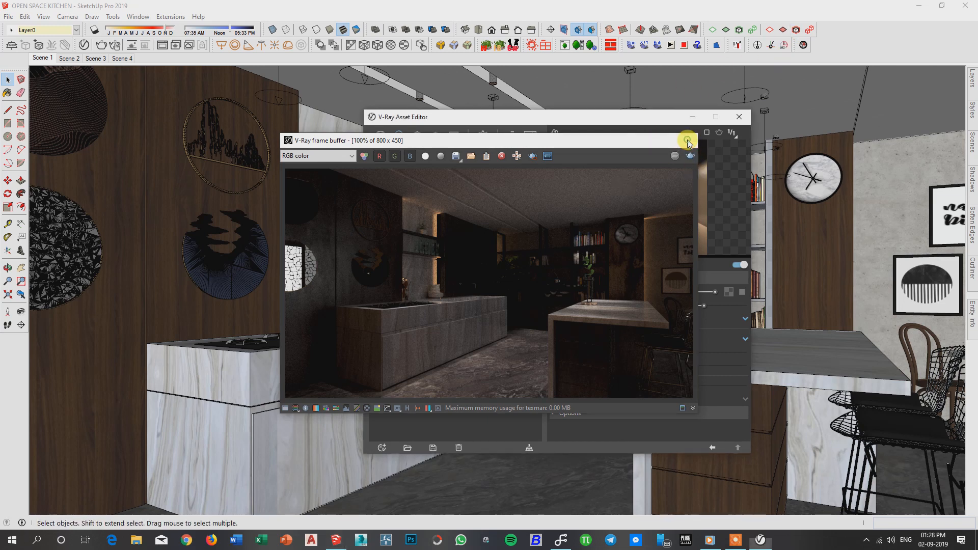
Step: Close the finished render and reveal the advanced Global Illumination options in the V-Ray render settings
{"action": "left_click", "coordinate": [687, 141]}
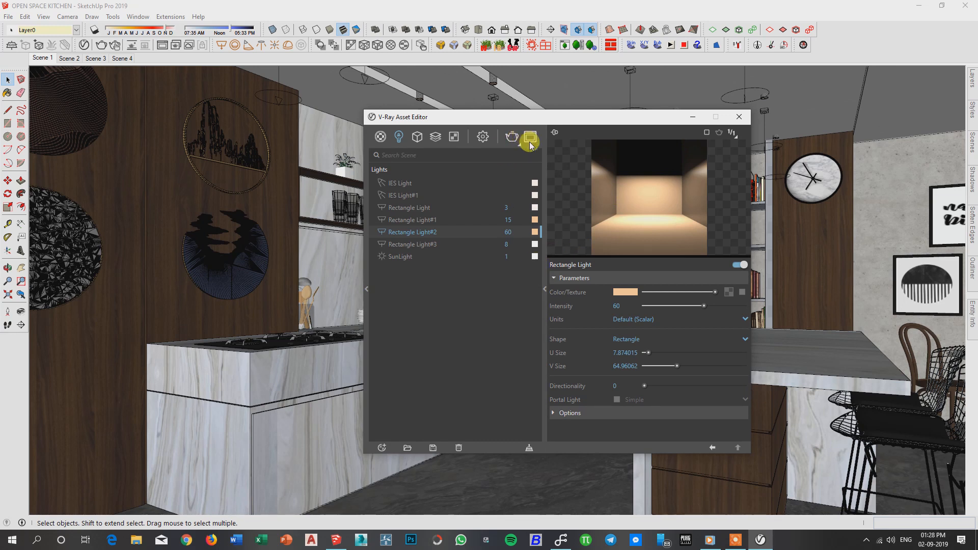
{"action": "left_click", "coordinate": [484, 137]}
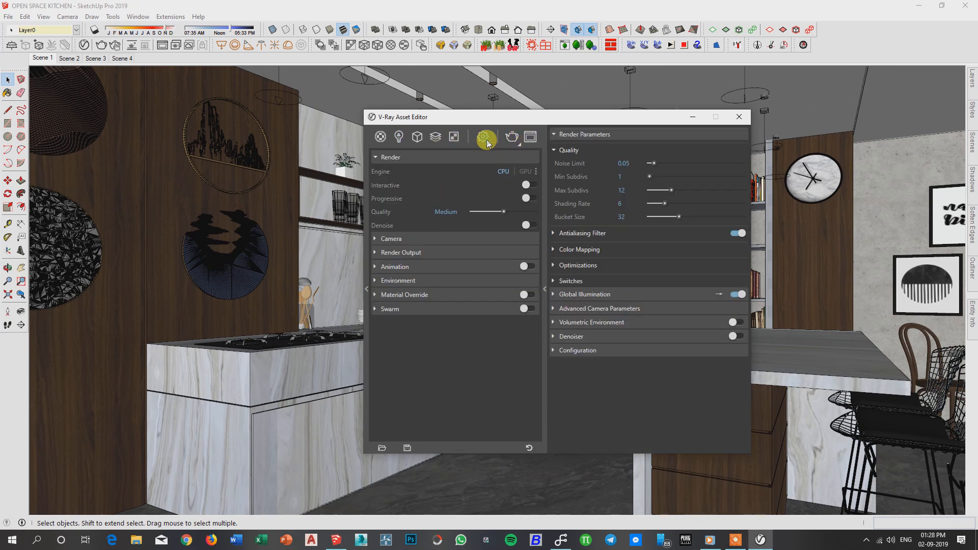
{"action": "left_click", "coordinate": [405, 137]}
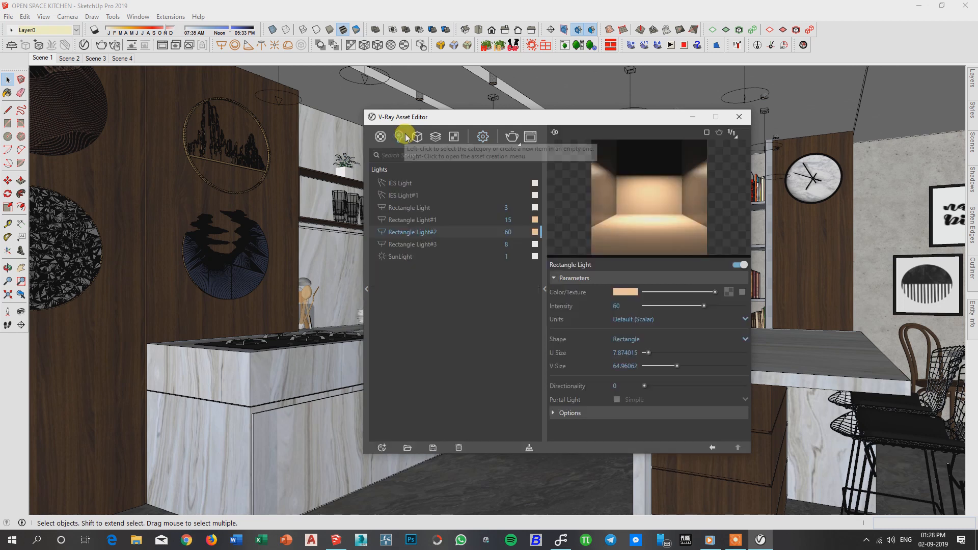
{"action": "left_click", "coordinate": [484, 139]}
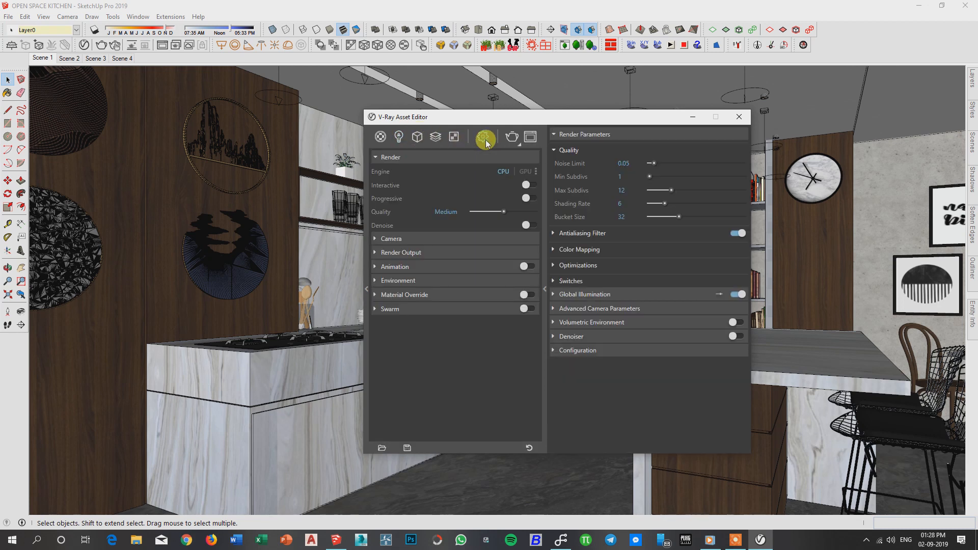
{"action": "left_click", "coordinate": [619, 310]}
{"action": "left_click", "coordinate": [626, 294]}
{"action": "scroll", "coordinate": [677, 346], "scroll_direction": "down", "scroll_amount": 2}
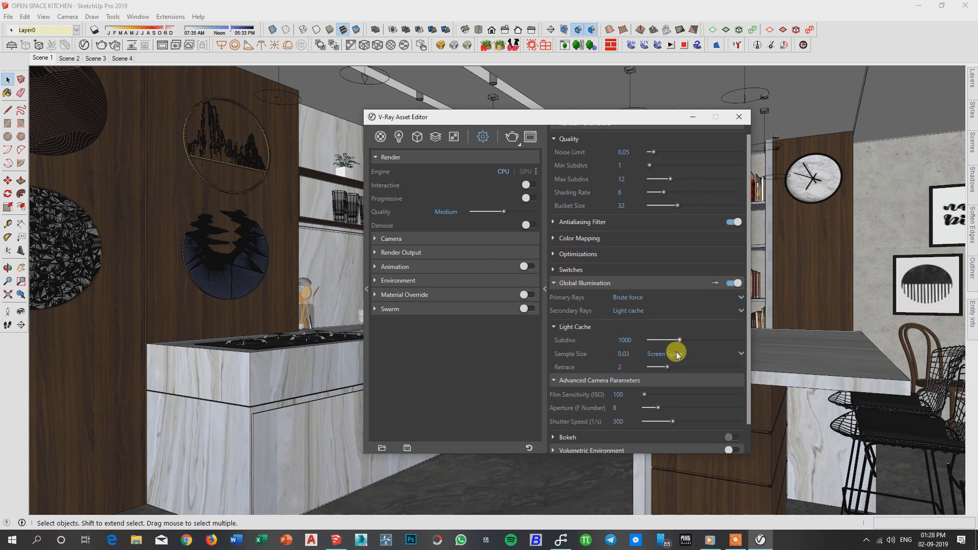
{"action": "left_click", "coordinate": [716, 251]}
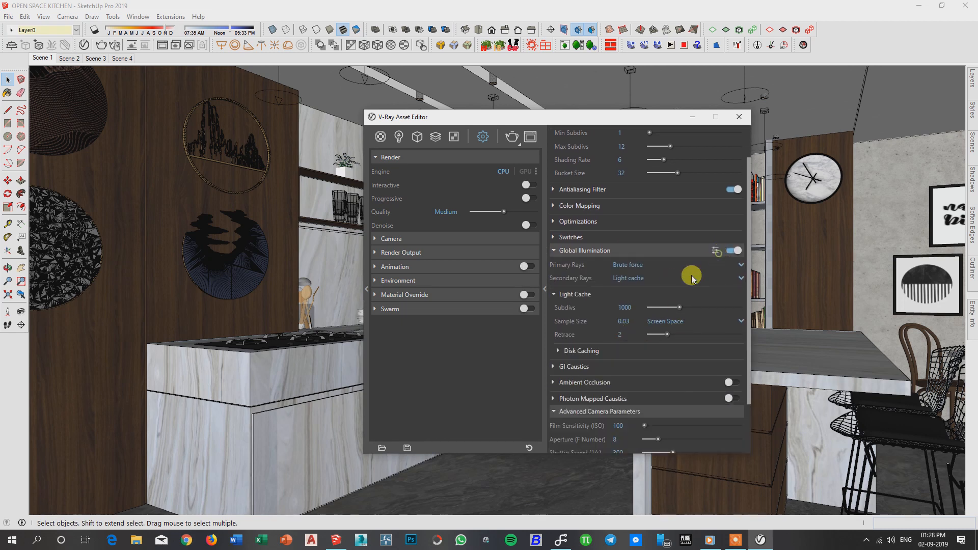
Step: Enable Ambient Occlusion under Global Illumination with a radius of 12 and an occlusion amount of 1
{"action": "scroll", "coordinate": [662, 300], "scroll_direction": "down", "scroll_amount": 3}
{"action": "left_click", "coordinate": [633, 319]}
{"action": "left_click", "coordinate": [732, 318]}
{"action": "left_click", "coordinate": [623, 332]}
{"action": "type", "text": "12"}
{"action": "key", "text": "Tab"}
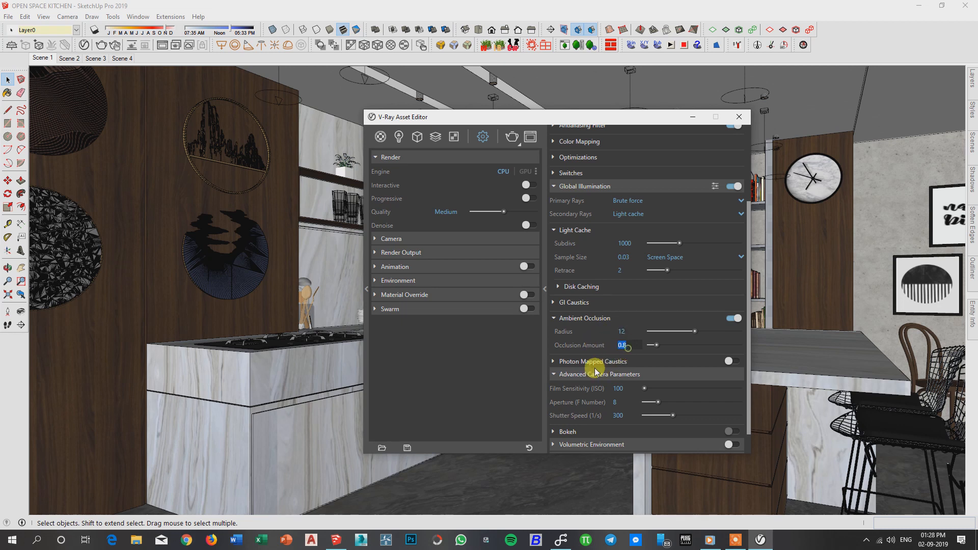
{"action": "type", "text": "1"}
{"action": "left_click", "coordinate": [634, 185]}
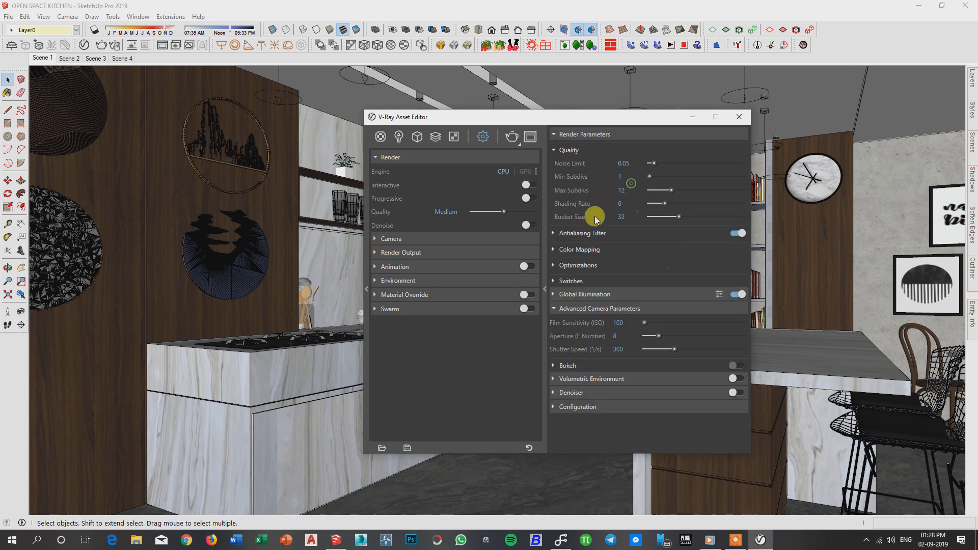
Step: Try a test render with the camera's film sensitivity (ISO) set to 2000, and stop it
{"action": "left_click", "coordinate": [612, 136]}
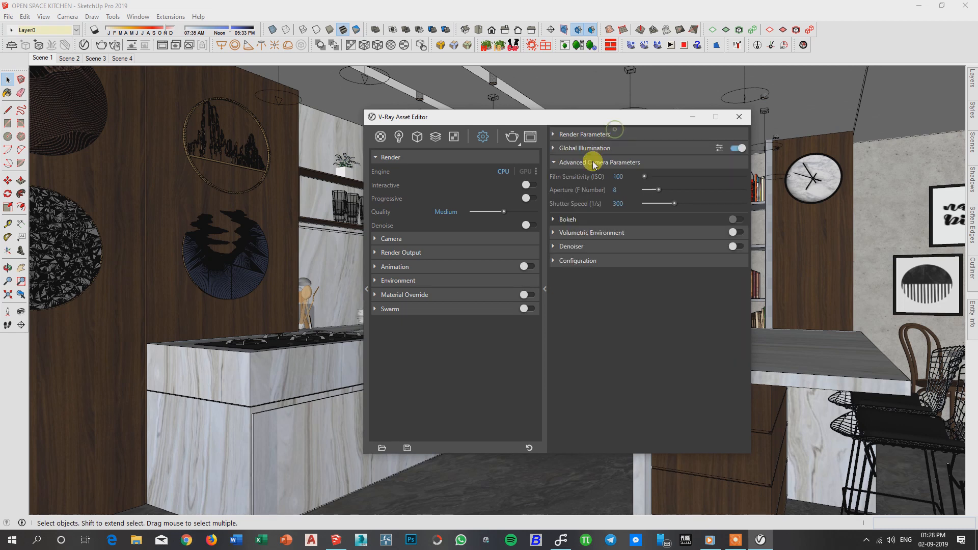
{"action": "left_click", "coordinate": [619, 176]}
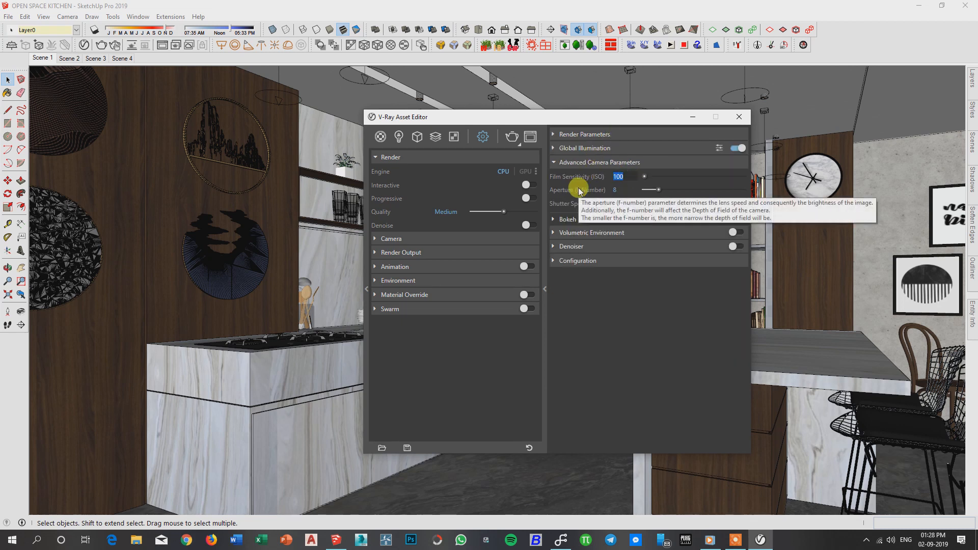
{"action": "type", "text": "2000"}
{"action": "key", "text": "Return"}
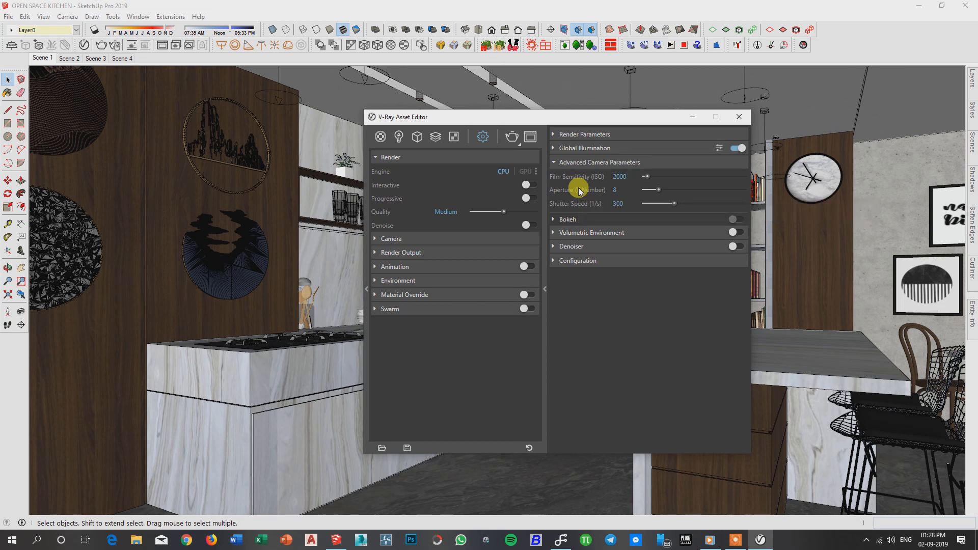
{"action": "left_click", "coordinate": [512, 137]}
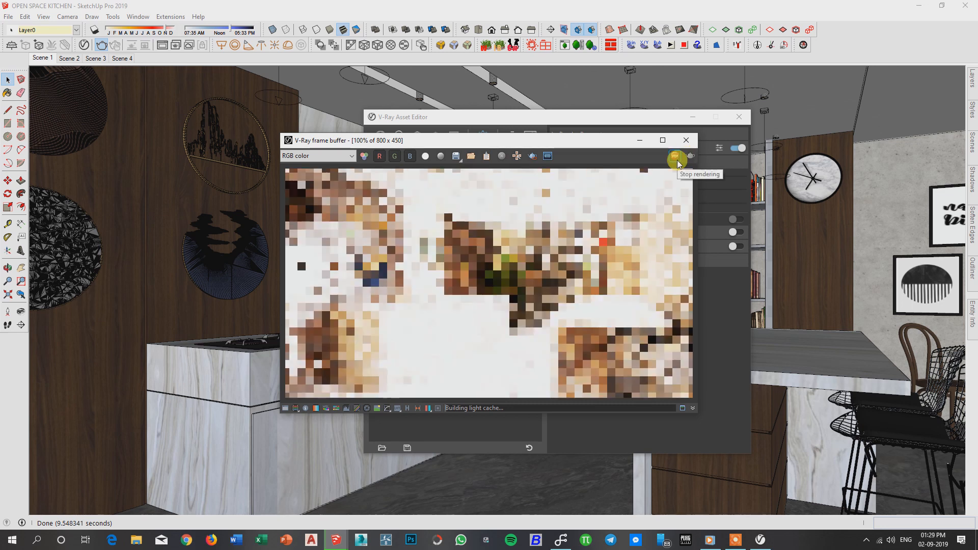
{"action": "left_click", "coordinate": [677, 160]}
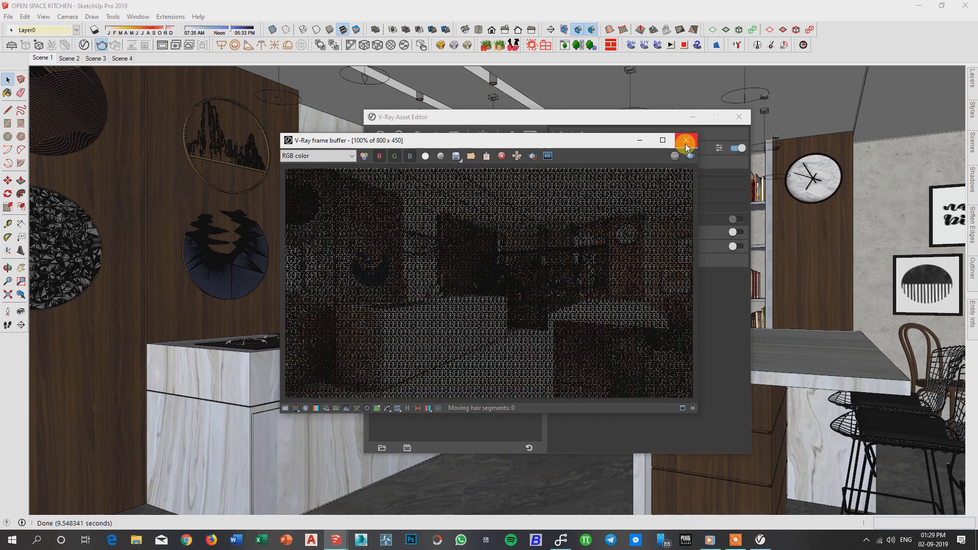
{"action": "left_click", "coordinate": [685, 142]}
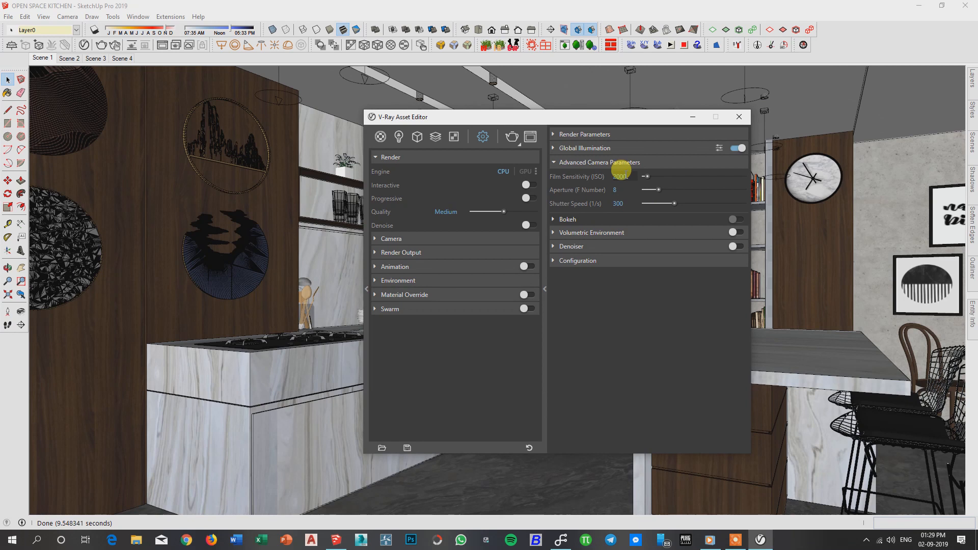
Step: Set the film sensitivity (ISO) to 200 and start a test render of Scene 1
{"action": "left_click_drag", "start_coordinate": [627, 176], "coordinate": [601, 189]}
{"action": "type", "text": "200"}
{"action": "key", "text": "Return"}
{"action": "left_click", "coordinate": [512, 136]}
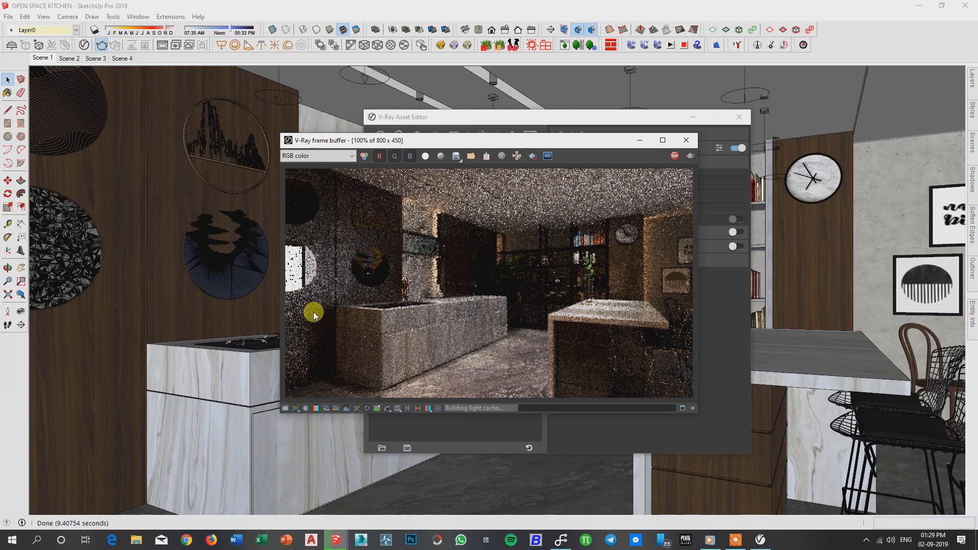
Step: Examine the exposure, white balance, levels and curve corrections in the frame buffer, and stop and close the render
{"action": "left_click", "coordinate": [283, 409]}
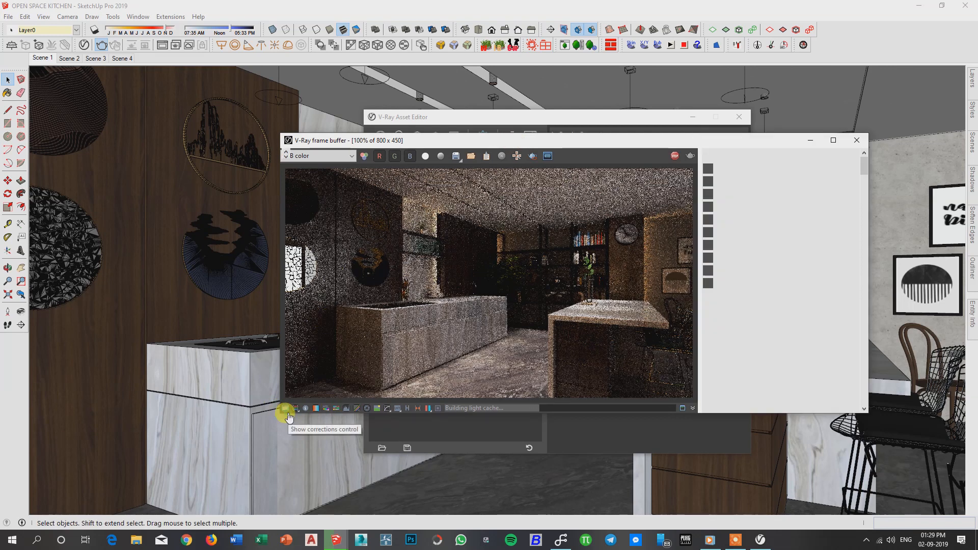
{"action": "left_click", "coordinate": [758, 171]}
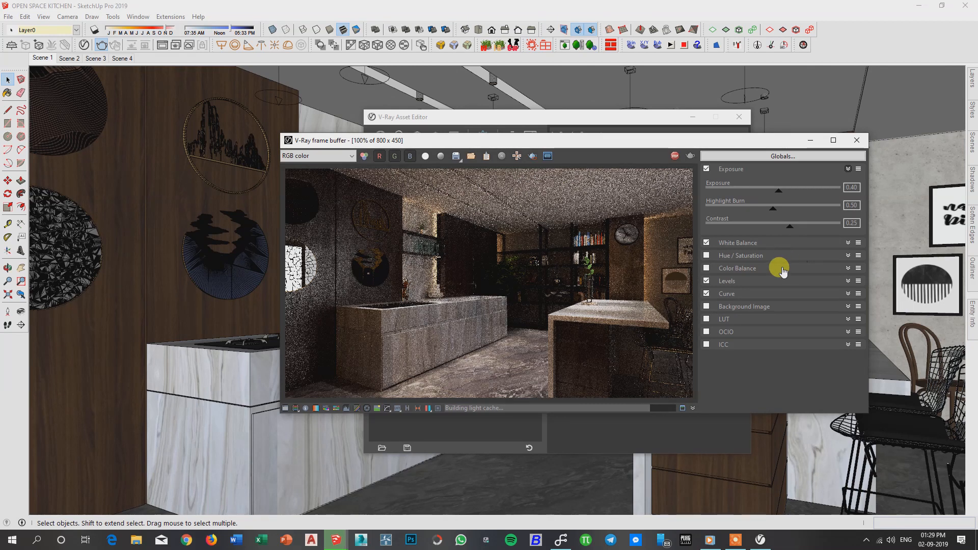
{"action": "left_click", "coordinate": [850, 188]}
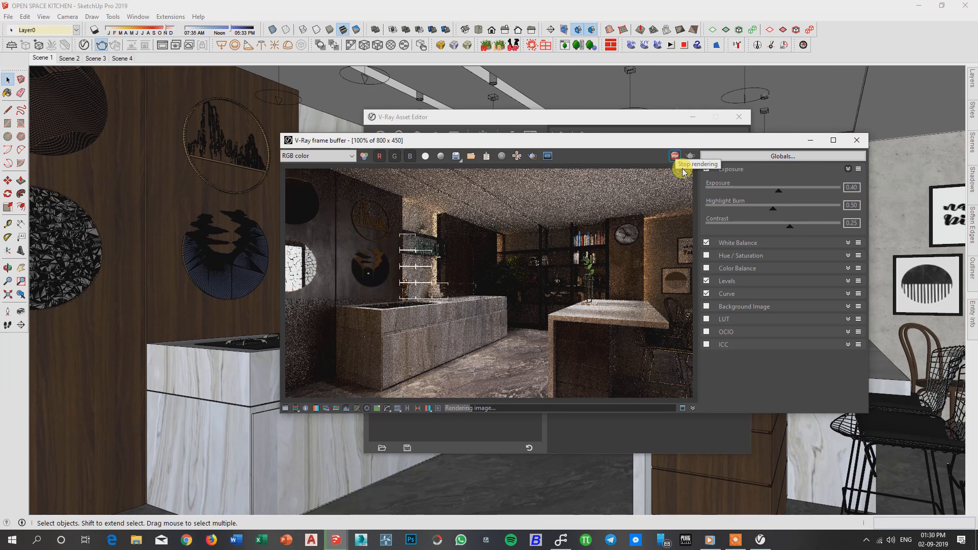
{"action": "left_click", "coordinate": [746, 245]}
{"action": "double_click", "coordinate": [848, 262]}
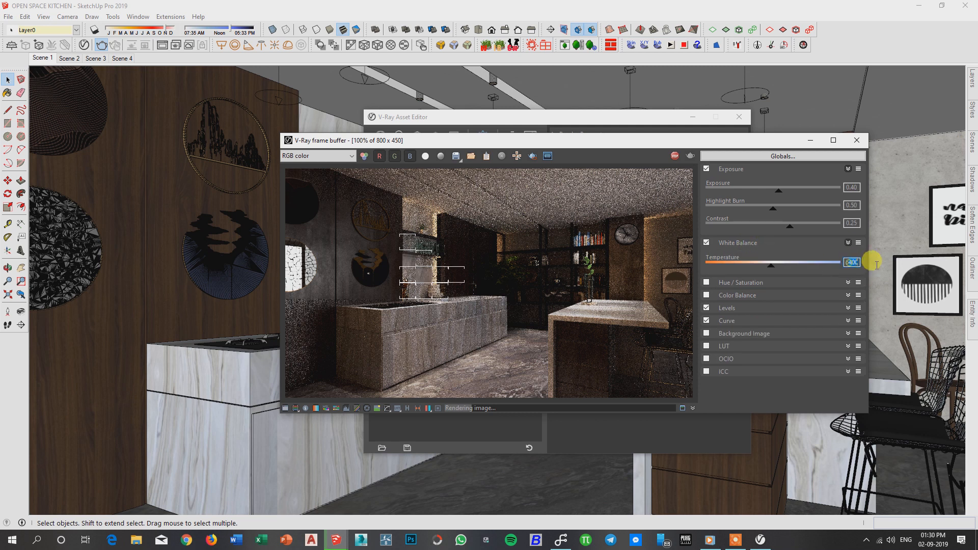
{"action": "left_click", "coordinate": [723, 307]}
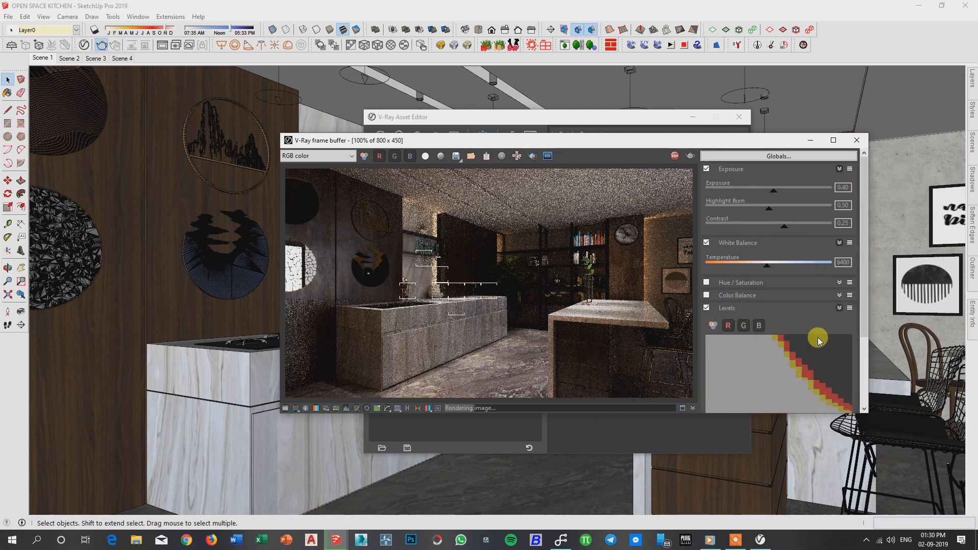
{"action": "left_click_drag", "start_coordinate": [864, 305], "coordinate": [879, 379]}
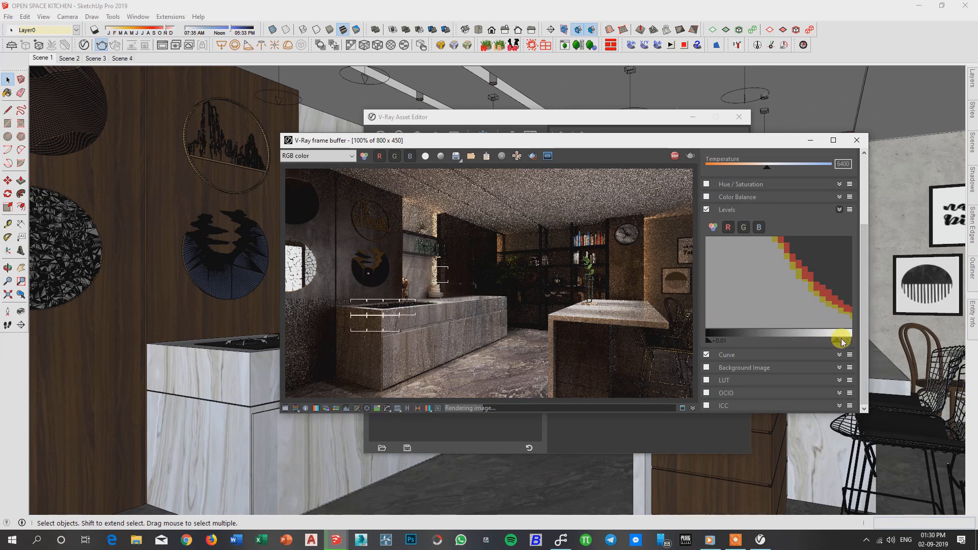
{"action": "left_click", "coordinate": [745, 213]}
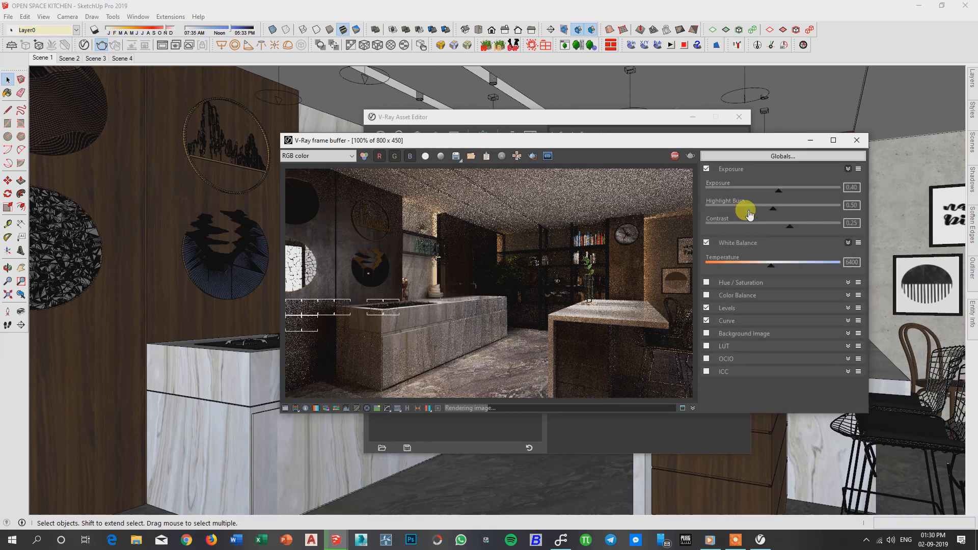
{"action": "left_click", "coordinate": [739, 169]}
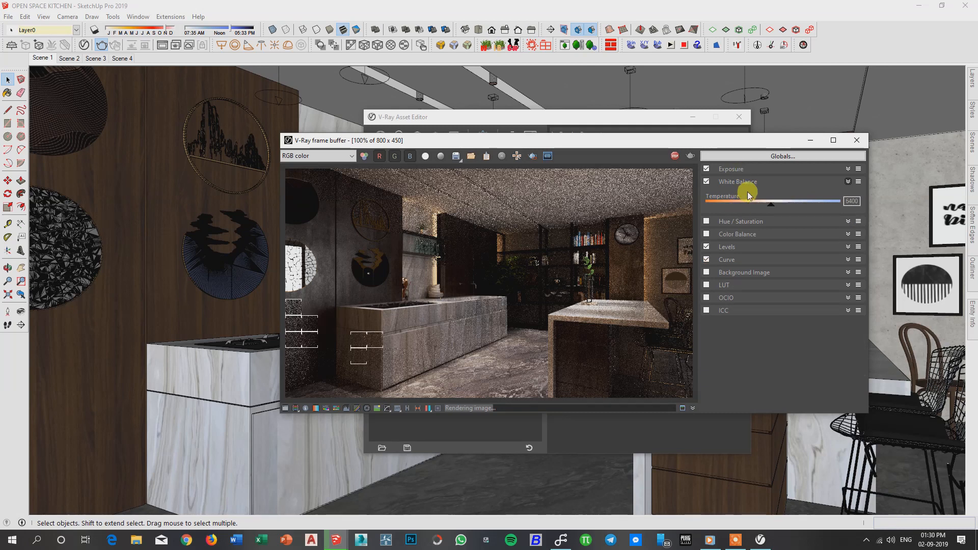
{"action": "left_click", "coordinate": [744, 182]}
{"action": "left_click_drag", "start_coordinate": [732, 229], "coordinate": [733, 232]}
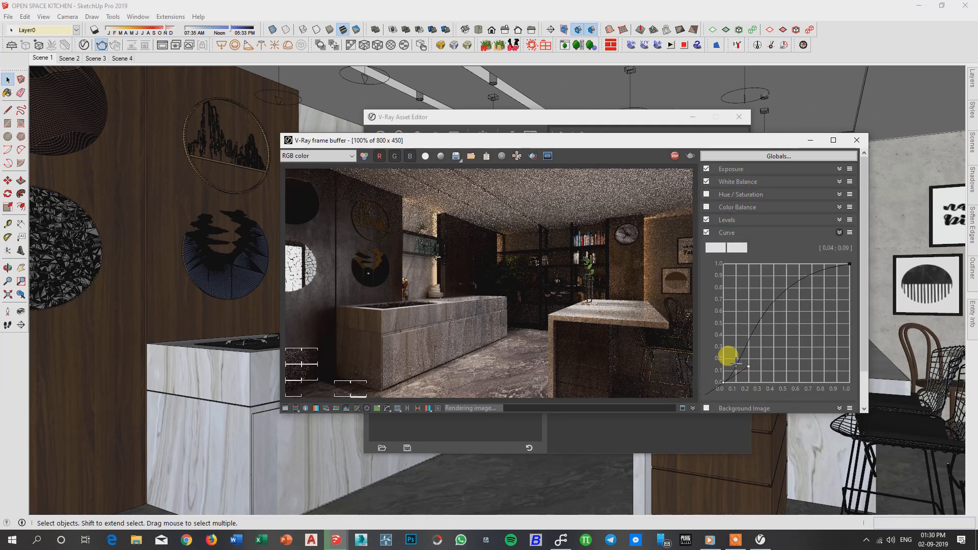
{"action": "left_click", "coordinate": [748, 366]}
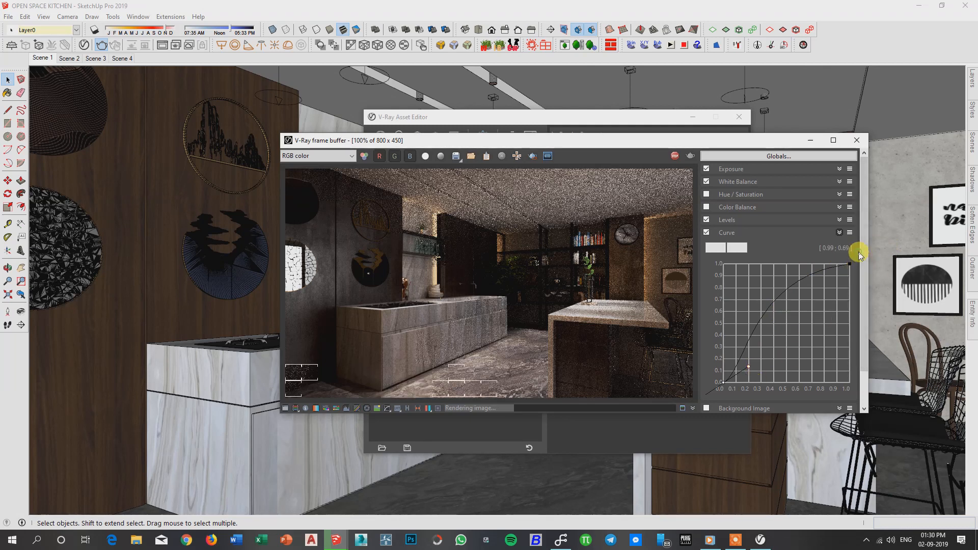
{"action": "left_click", "coordinate": [724, 232]}
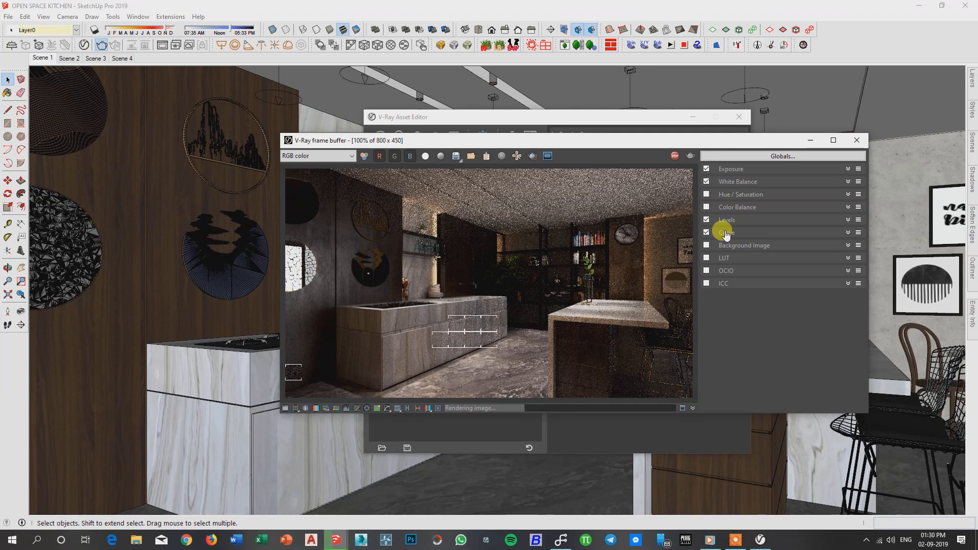
{"action": "left_click", "coordinate": [671, 154]}
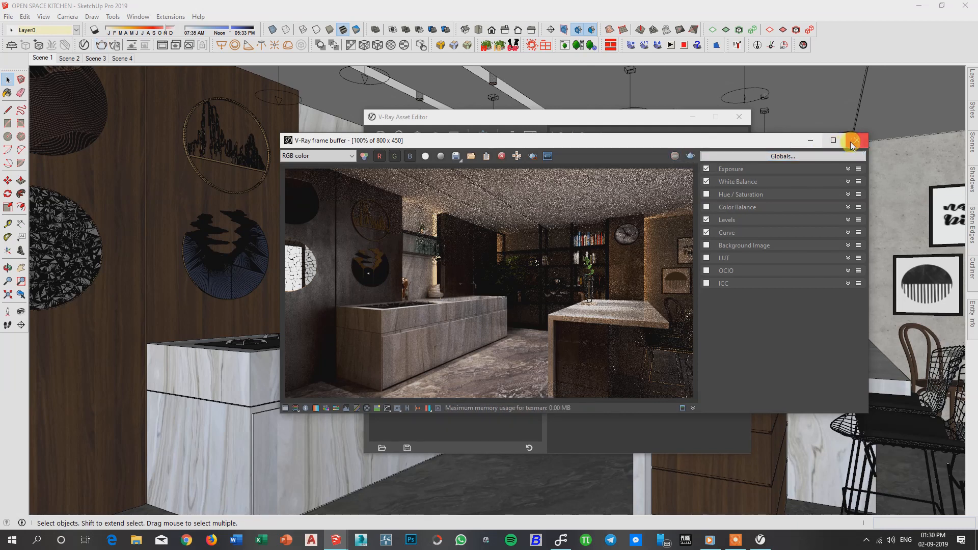
{"action": "left_click", "coordinate": [854, 140]}
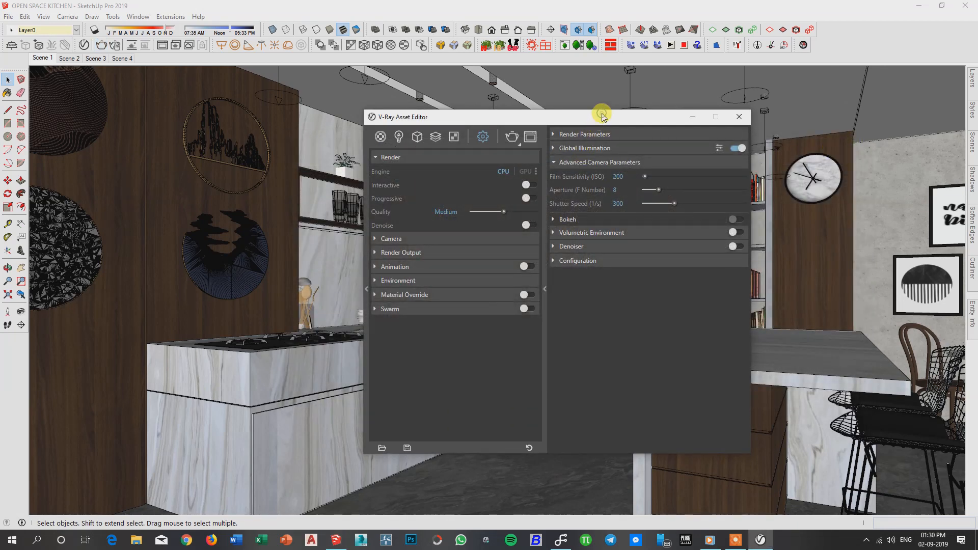
Step: Test render with the film sensitivity (ISO) set to 300, hiding the corrections controls, and stop the render
{"action": "double_click", "coordinate": [632, 176]}
{"action": "type", "text": "30"}
{"action": "left_click", "coordinate": [511, 136]}
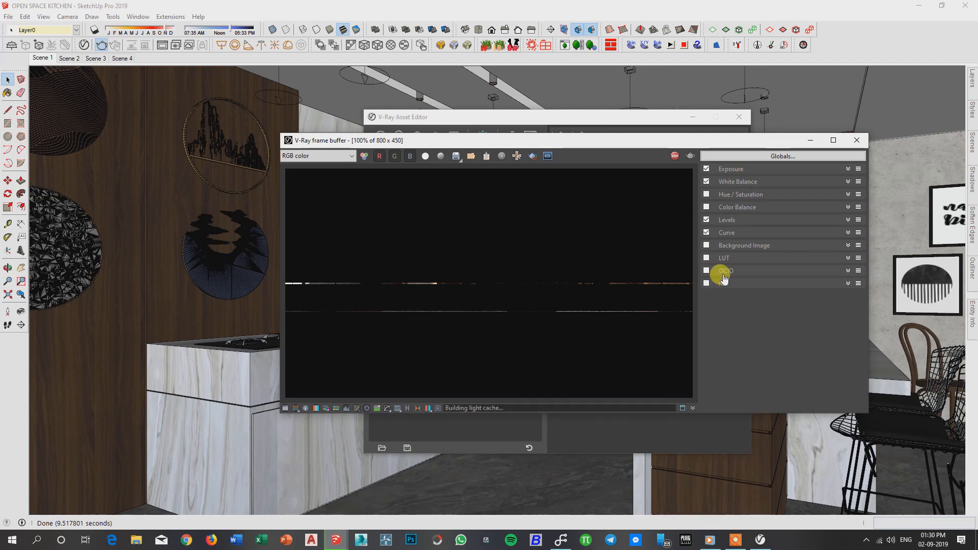
{"action": "left_click", "coordinate": [286, 409]}
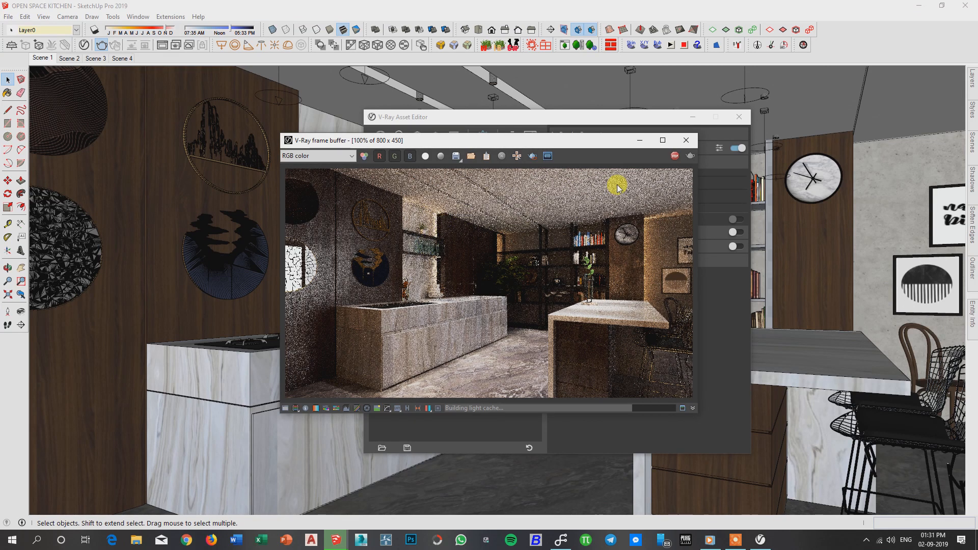
{"action": "left_click", "coordinate": [674, 155]}
{"action": "left_click", "coordinate": [619, 120]}
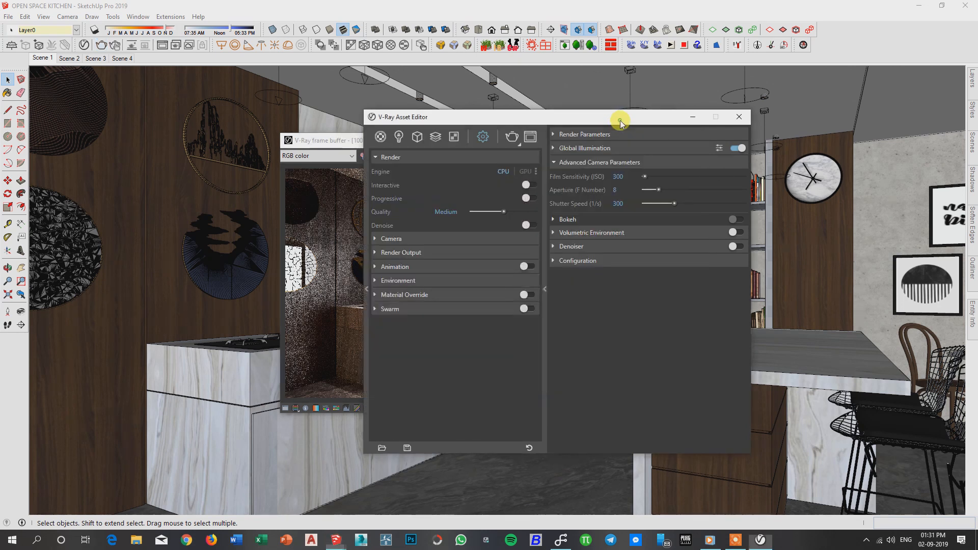
Step: Try a brighter test render with the film sensitivity (ISO) set to 500, and stop and close it
{"action": "left_click", "coordinate": [617, 176]}
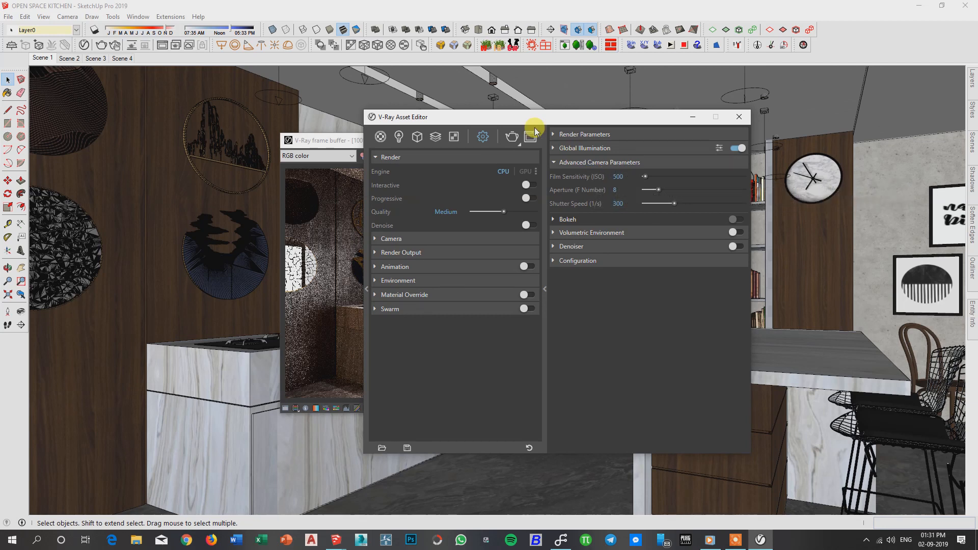
{"action": "left_click", "coordinate": [512, 137]}
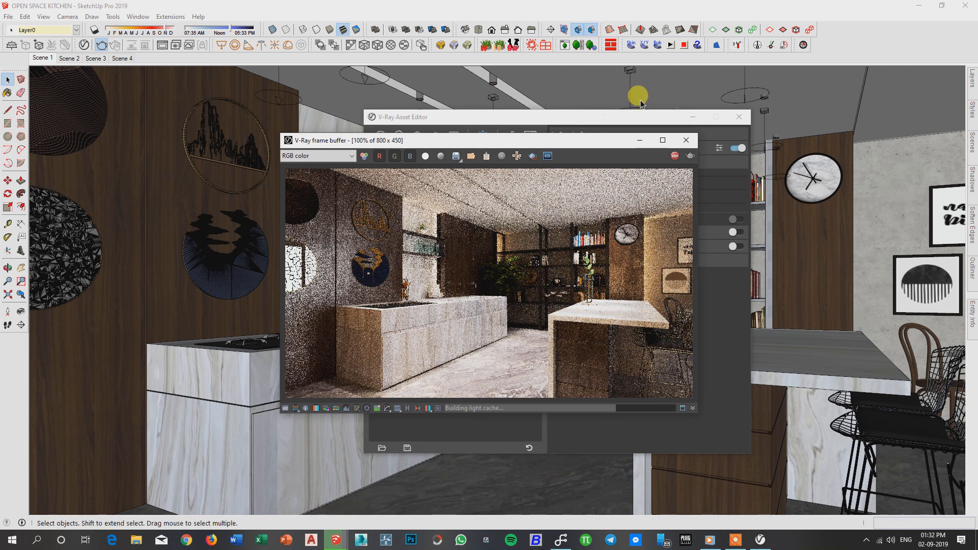
{"action": "left_click", "coordinate": [674, 156]}
{"action": "left_click", "coordinate": [686, 140]}
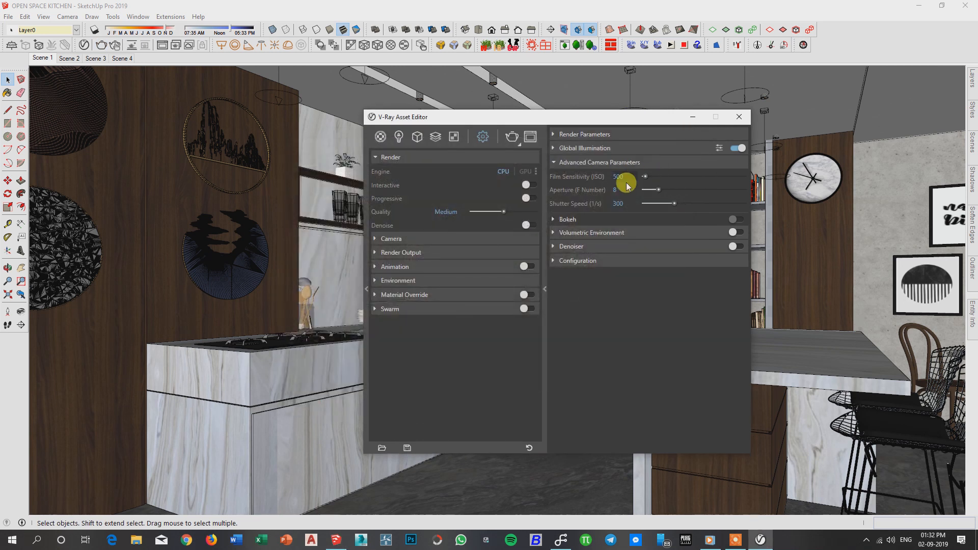
Step: Set the camera's film sensitivity (ISO) to 450
{"action": "type", "text": "450"}
{"action": "key", "text": "Return"}
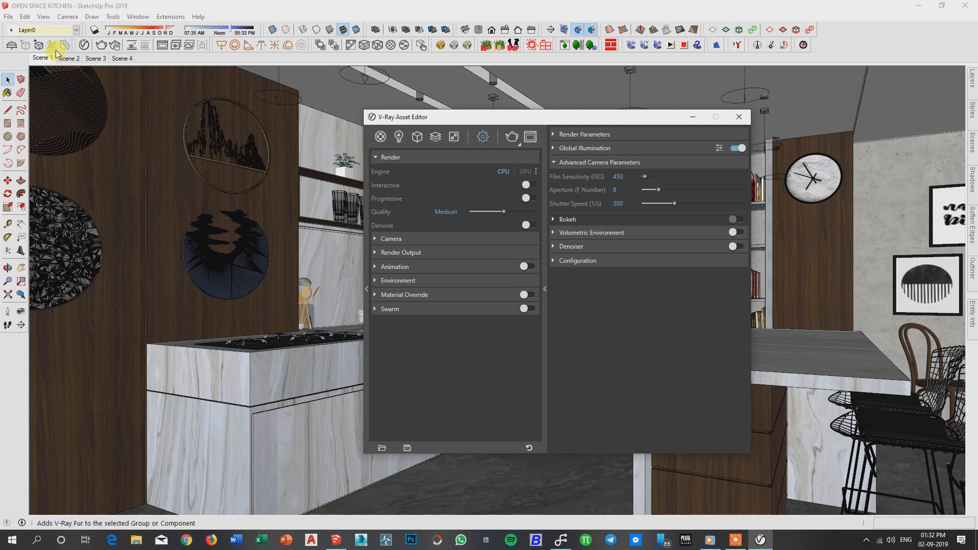
Step: Test render Scene 2 with the current exposure, stop it and close the frame buffer
{"action": "left_click", "coordinate": [71, 58]}
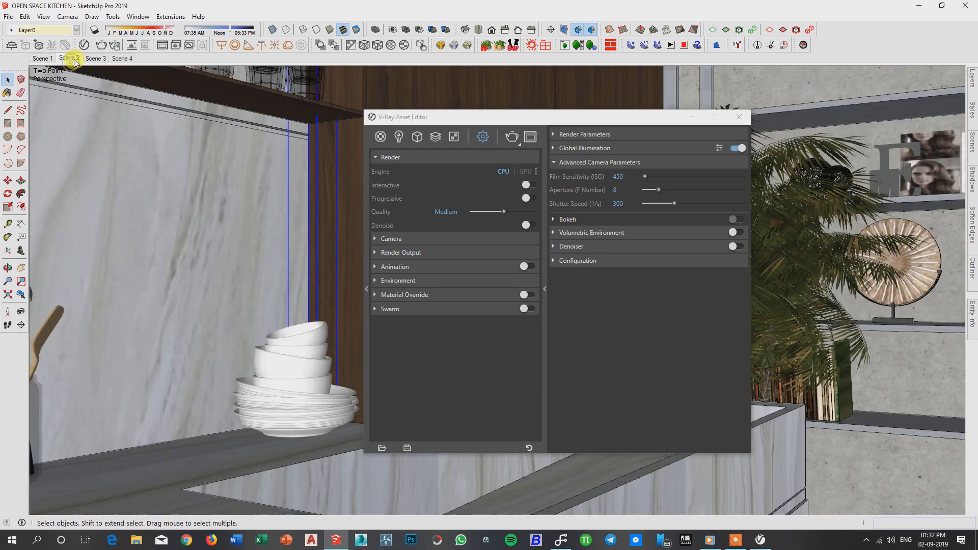
{"action": "left_click", "coordinate": [516, 137]}
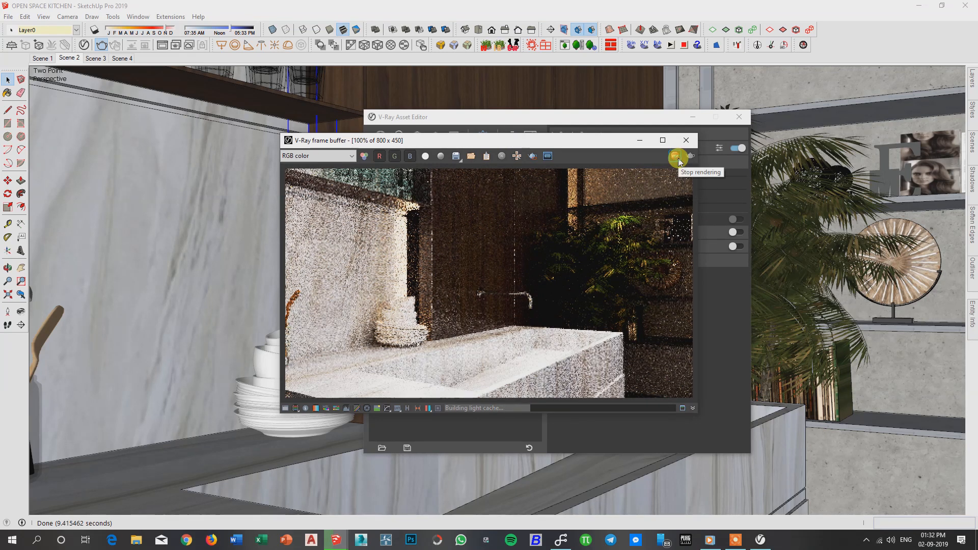
{"action": "left_click", "coordinate": [686, 142]}
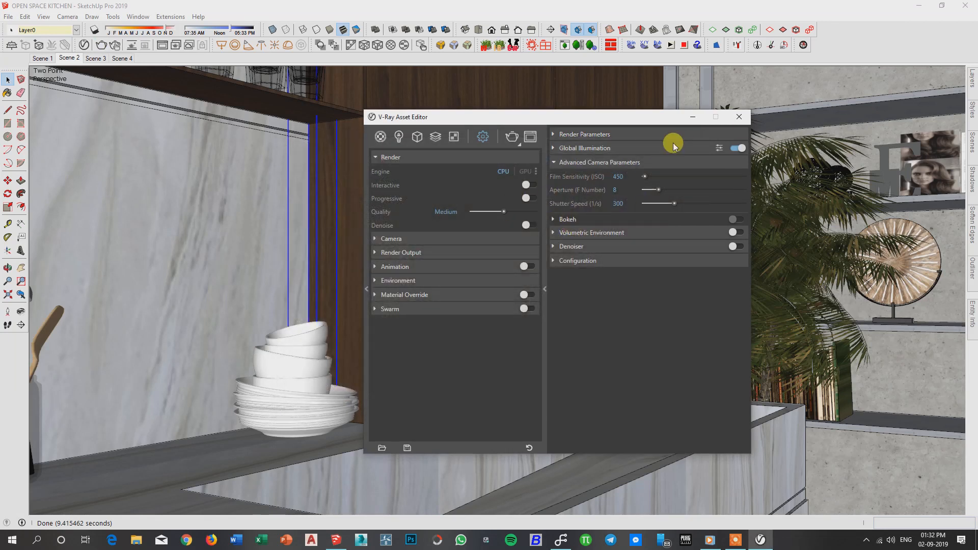
Step: Check the Scene 3 view, test render Scene 4, and stop and close the render
{"action": "left_click", "coordinate": [94, 58]}
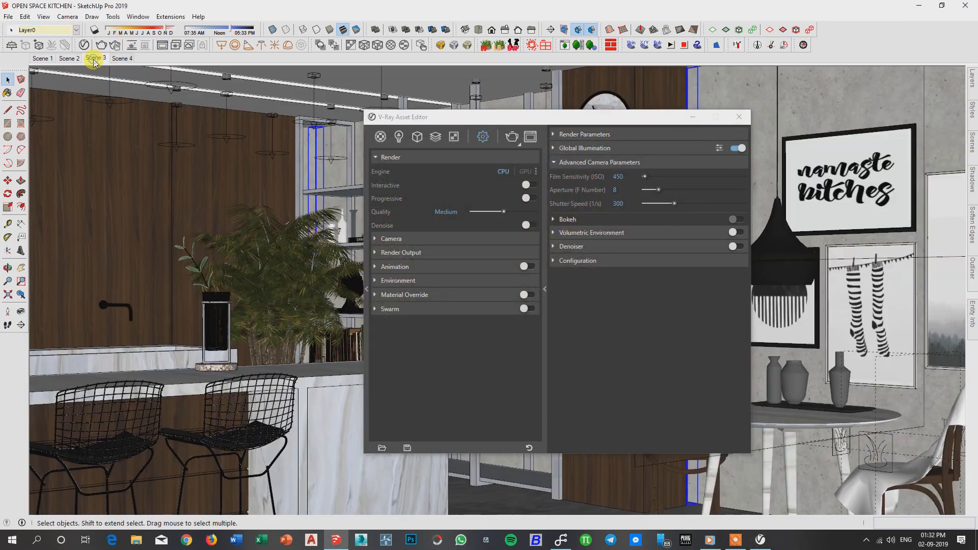
{"action": "left_click", "coordinate": [122, 59]}
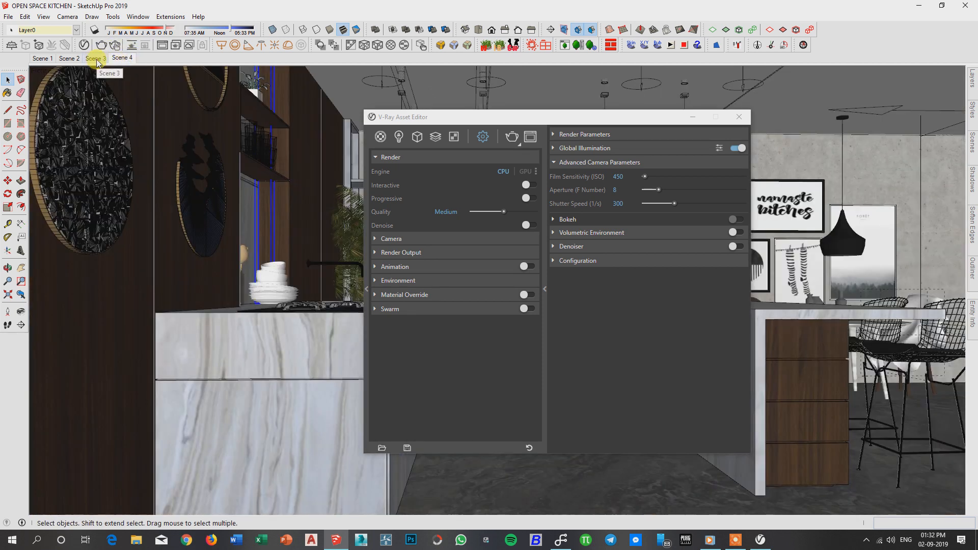
{"action": "left_click", "coordinate": [511, 136]}
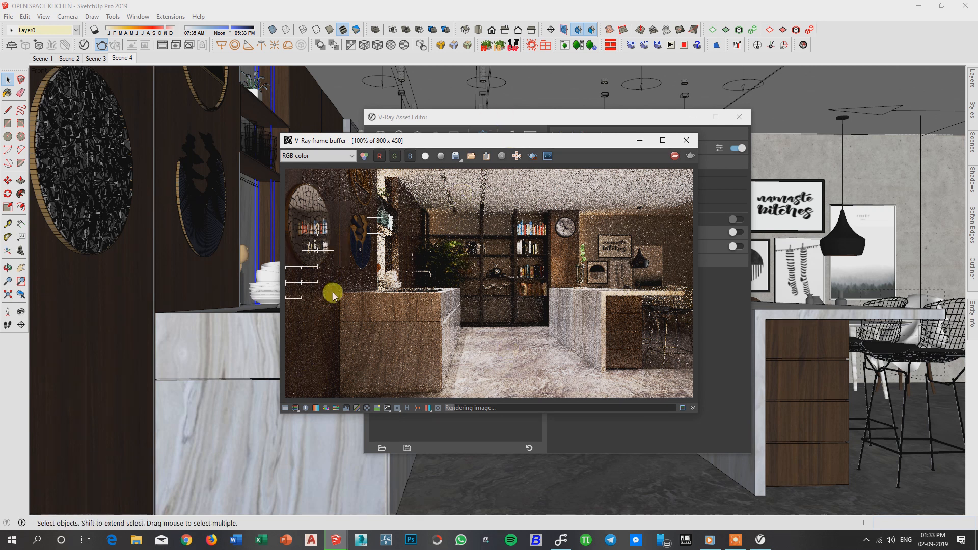
{"action": "left_click", "coordinate": [675, 154]}
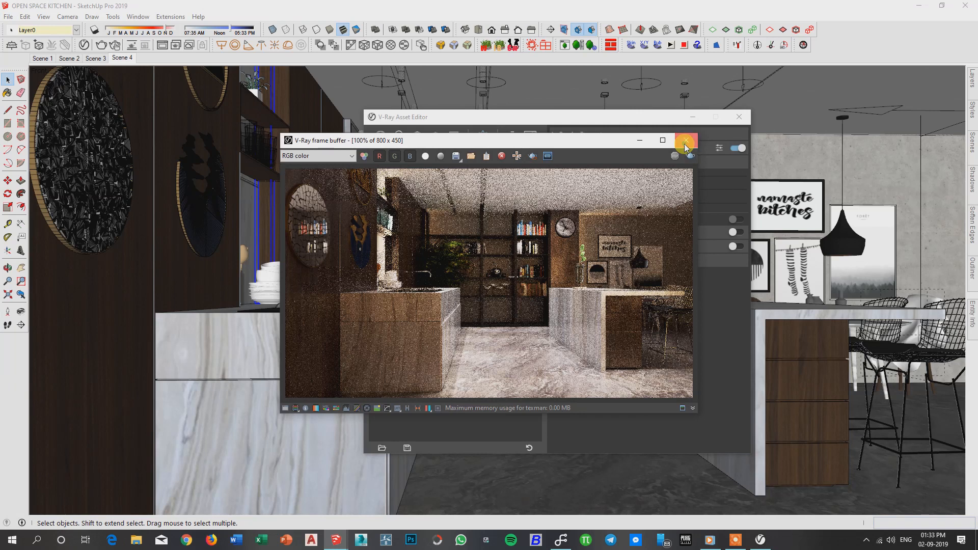
{"action": "left_click", "coordinate": [685, 141]}
Step: Raise the render quality to High, enable the safe frame and set the output image height to 900
{"action": "left_click_drag", "start_coordinate": [504, 211], "coordinate": [518, 211]}
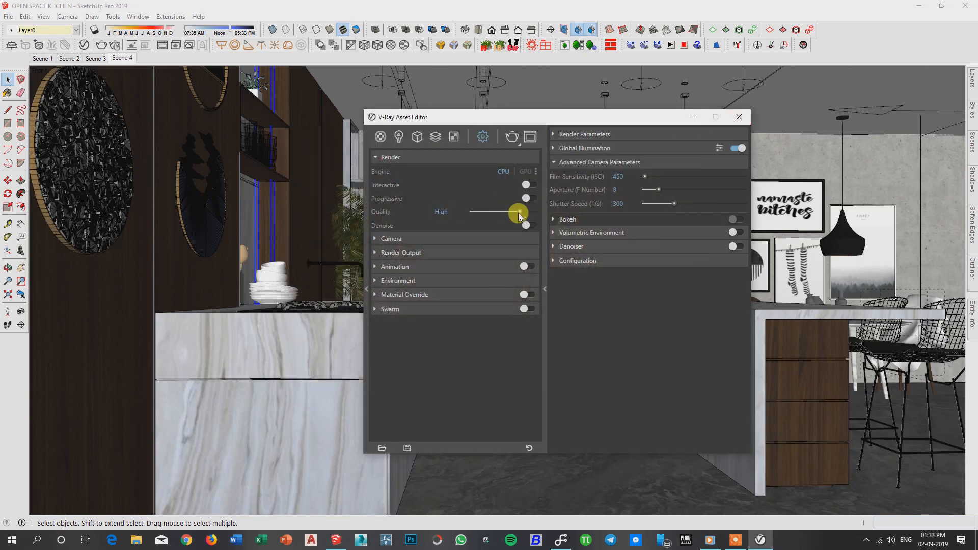
{"action": "left_click", "coordinate": [400, 252]}
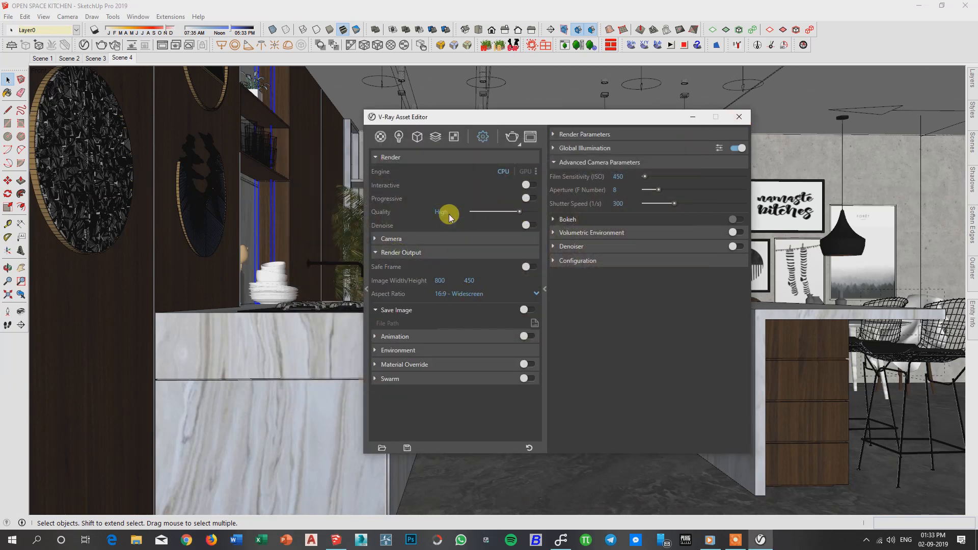
{"action": "left_click", "coordinate": [428, 252]}
{"action": "left_click", "coordinate": [428, 252]}
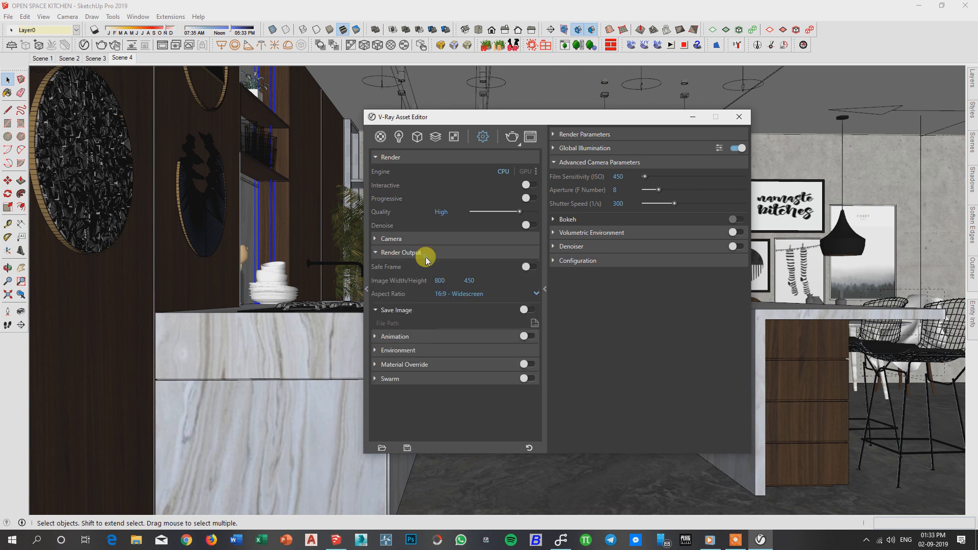
{"action": "left_click", "coordinate": [529, 266]}
{"action": "double_click", "coordinate": [471, 284]}
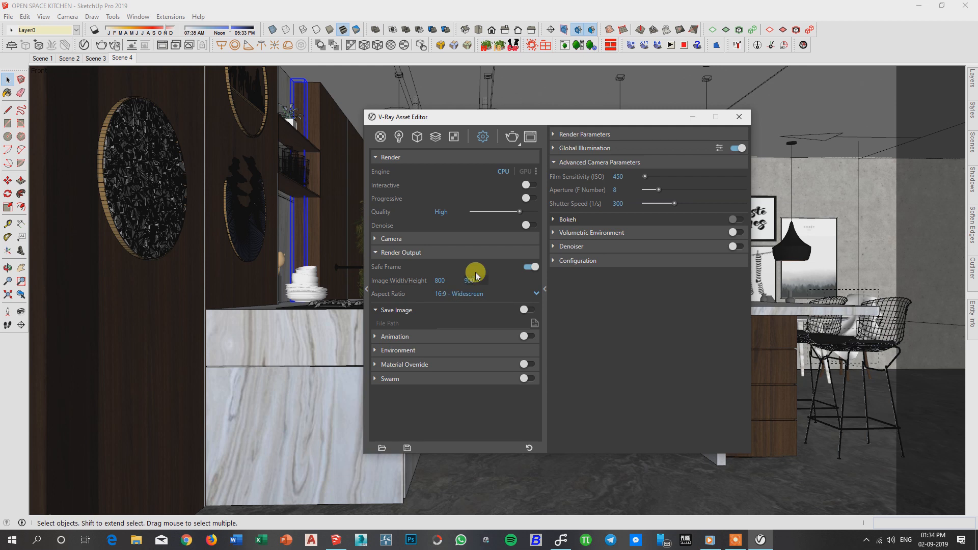
{"action": "left_click", "coordinate": [634, 389]}
Step: Render Scene 4 at 1600 x 900 in a repositioned frame buffer, and stop and close it
{"action": "left_click", "coordinate": [510, 136]}
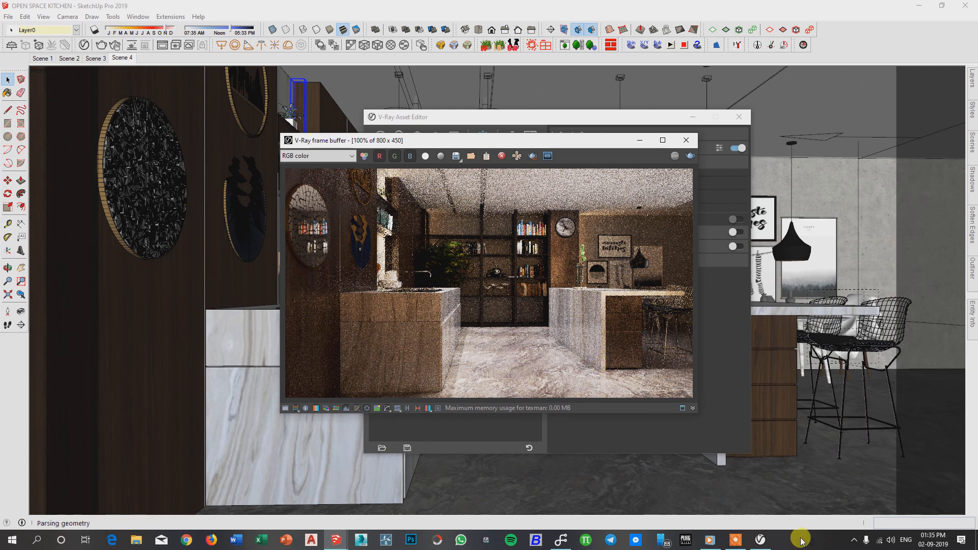
{"action": "left_click", "coordinate": [735, 539]}
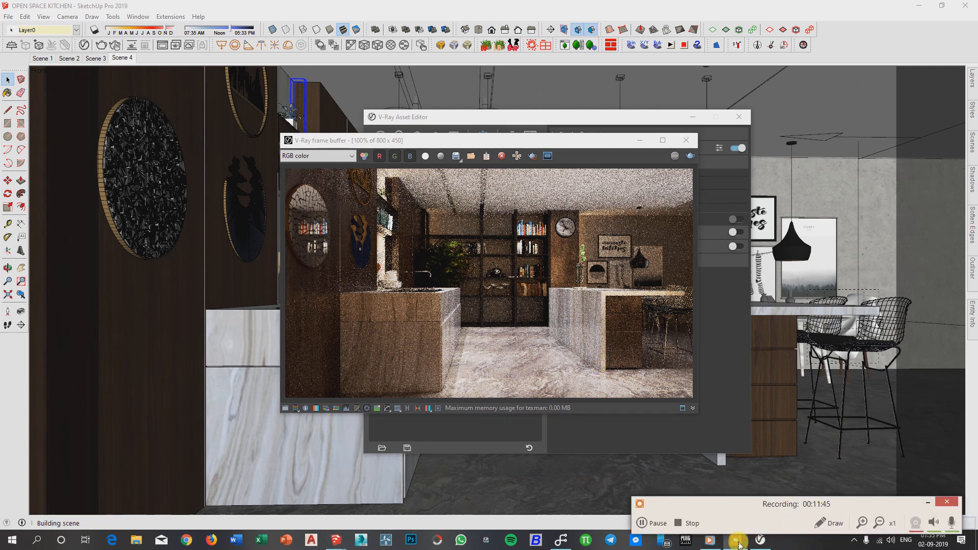
{"action": "left_click", "coordinate": [925, 504]}
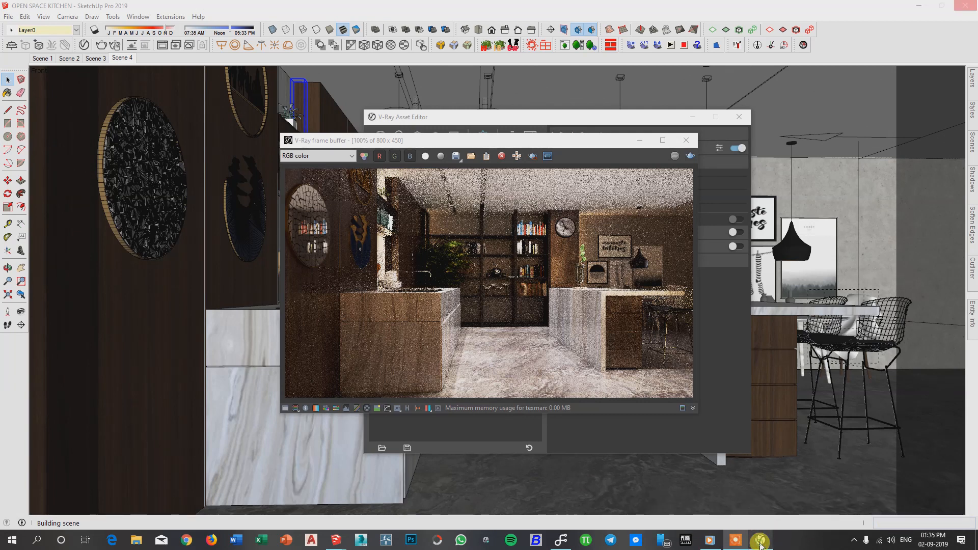
{"action": "left_click_drag", "start_coordinate": [559, 146], "coordinate": [548, 165]}
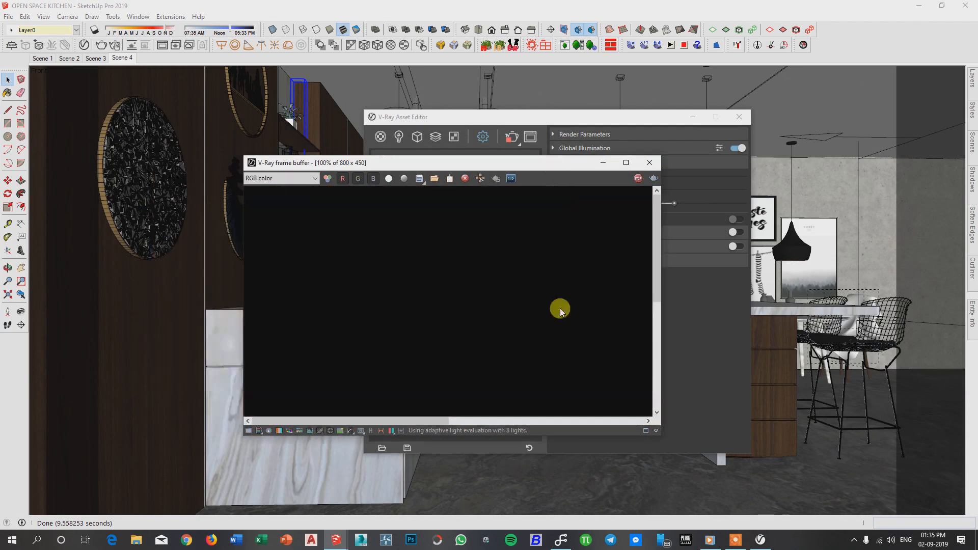
{"action": "mouse_move", "coordinate": [582, 19]}
{"action": "left_mouse_down"}
{"action": "mouse_move", "coordinate": [571, 21]}
{"action": "mouse_move", "coordinate": [570, 12]}
{"action": "left_mouse_up"}
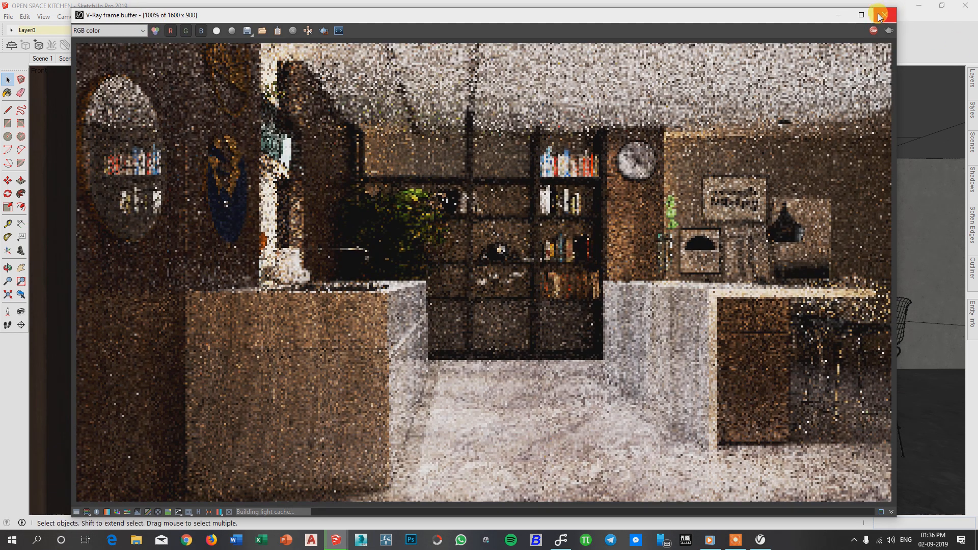
{"action": "left_click", "coordinate": [873, 30]}
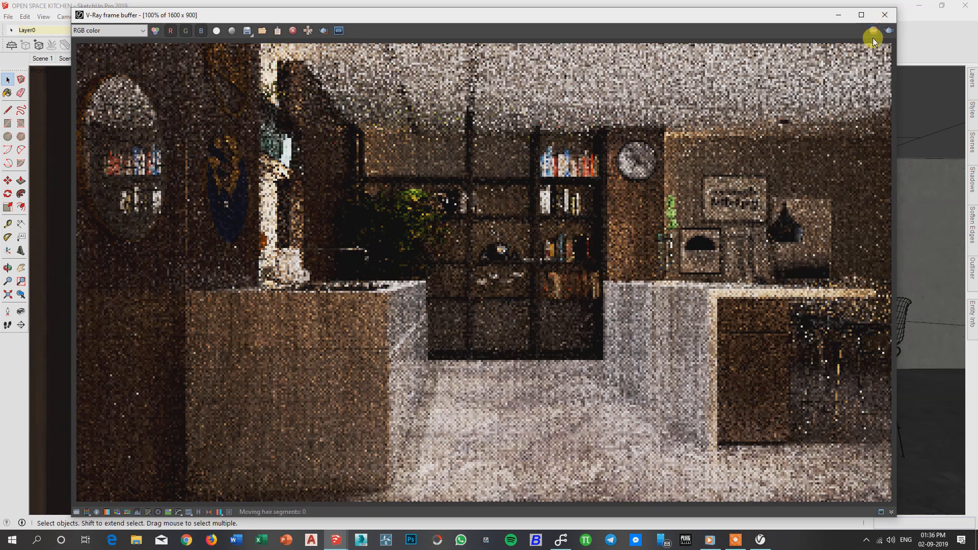
{"action": "left_click", "coordinate": [881, 18]}
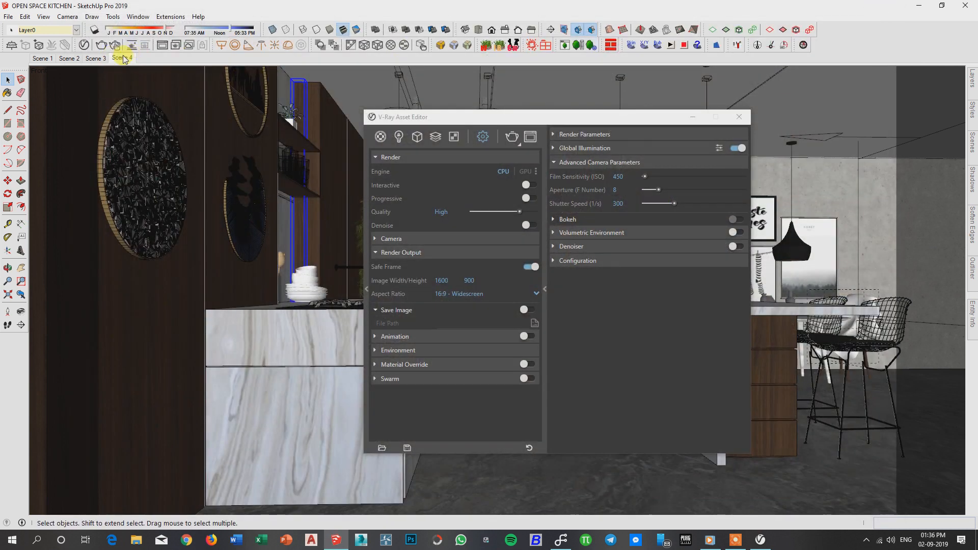
Step: Set the render output height to 1350 at the 16:9 widescreen aspect ratio
{"action": "left_click", "coordinate": [475, 278]}
{"action": "type", "text": "1350"}
{"action": "key", "text": "Return"}
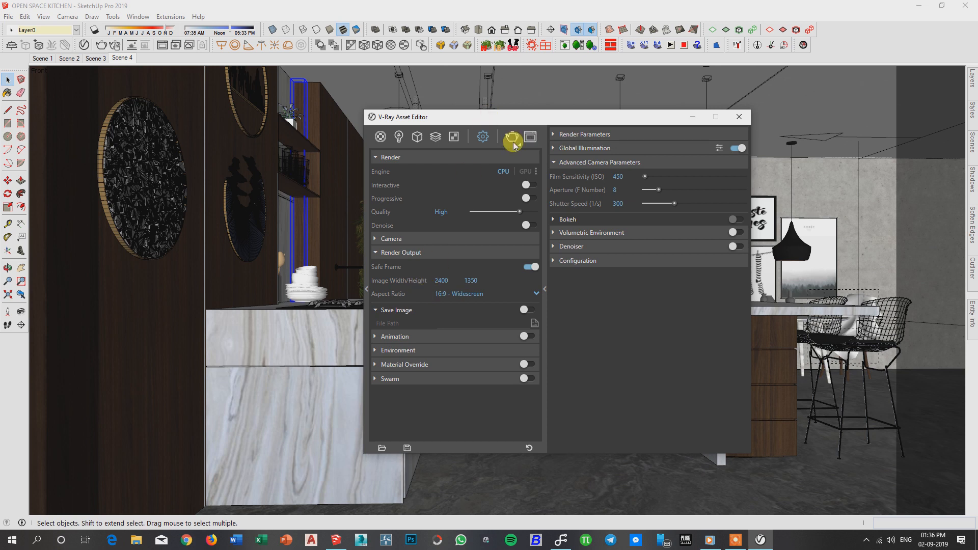
Step: Delete Scene 4 from the model and confirm its removal
{"action": "left_click", "coordinate": [106, 59]}
{"action": "left_click", "coordinate": [116, 58]}
{"action": "right_click", "coordinate": [118, 60]}
{"action": "left_click", "coordinate": [145, 127]}
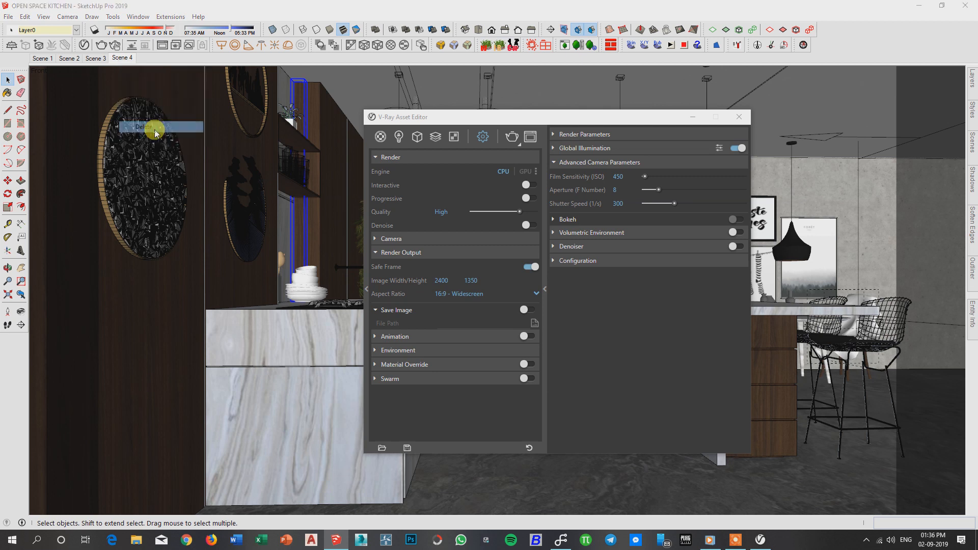
{"action": "left_click", "coordinate": [484, 291]}
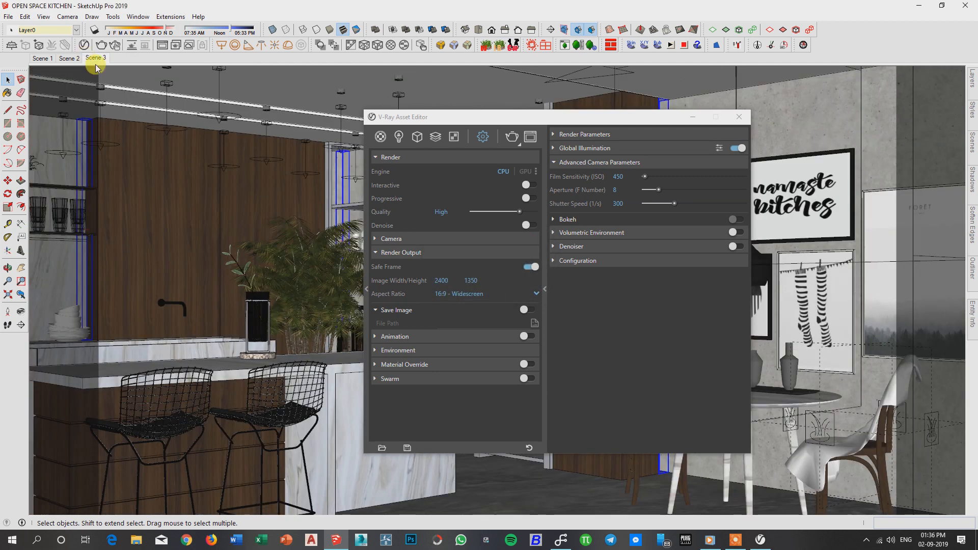
Step: Render Scene 1 at 2400 x 1350 in high quality and close the finished image
{"action": "left_click", "coordinate": [67, 59]}
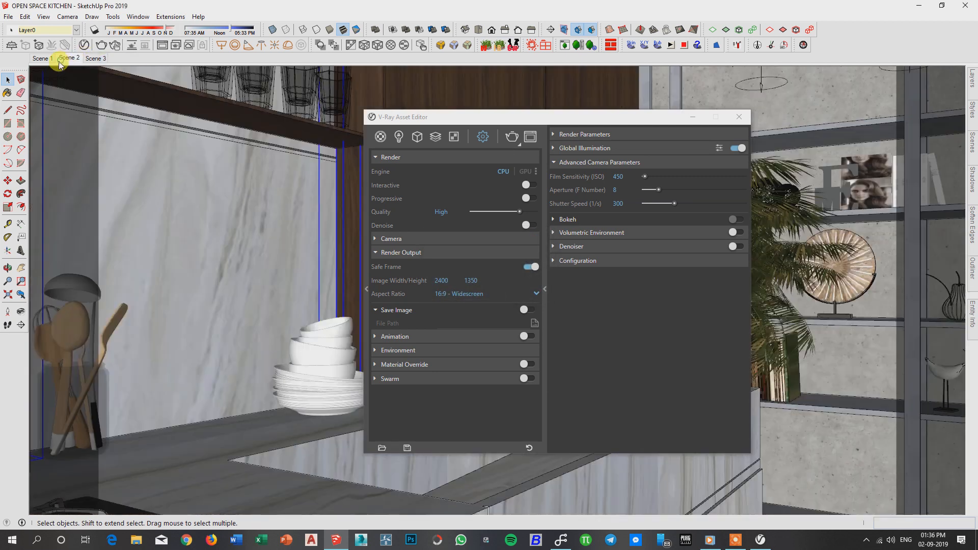
{"action": "left_click", "coordinate": [43, 59]}
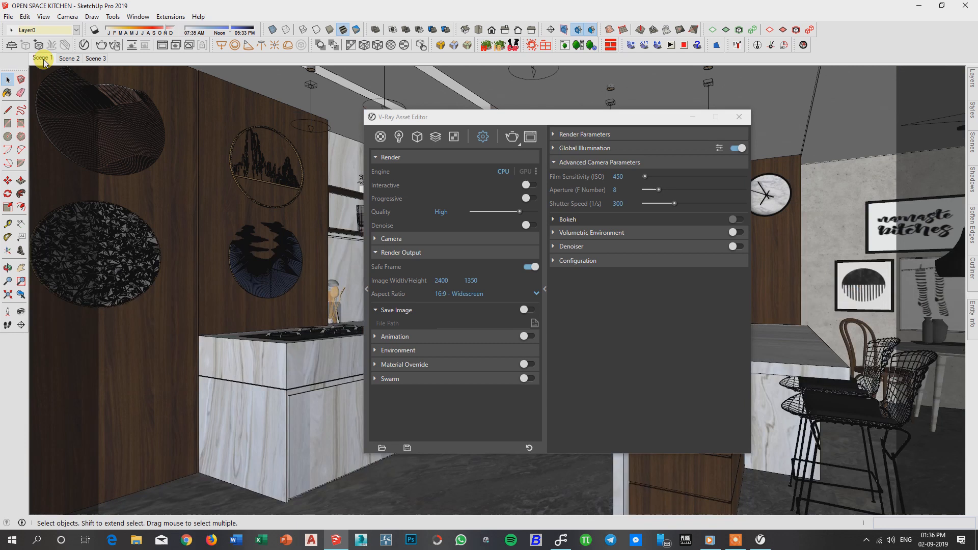
{"action": "left_click", "coordinate": [511, 136]}
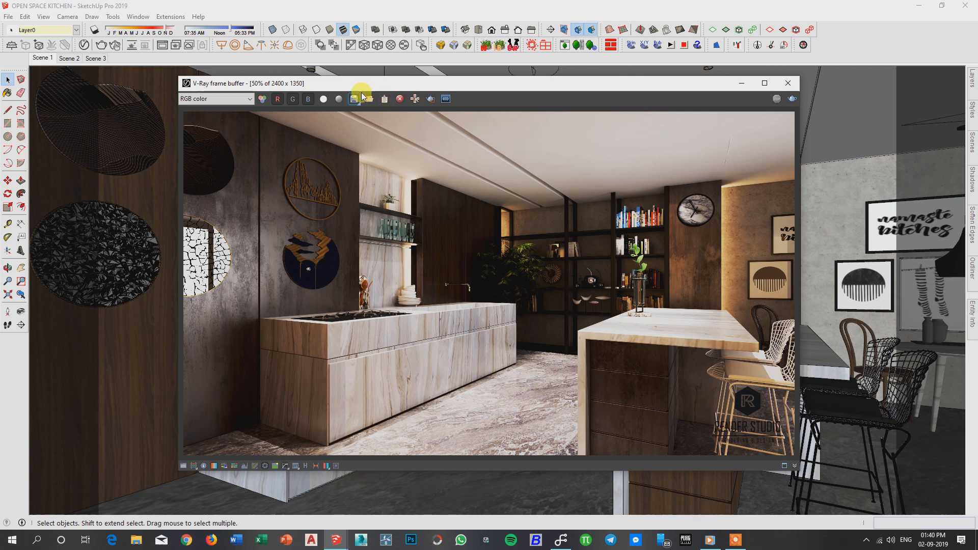
{"action": "left_click", "coordinate": [786, 83]}
Step: Render Scene 2 at 2400 x 1350 and close the frame buffer once the image is complete
{"action": "left_click", "coordinate": [70, 59]}
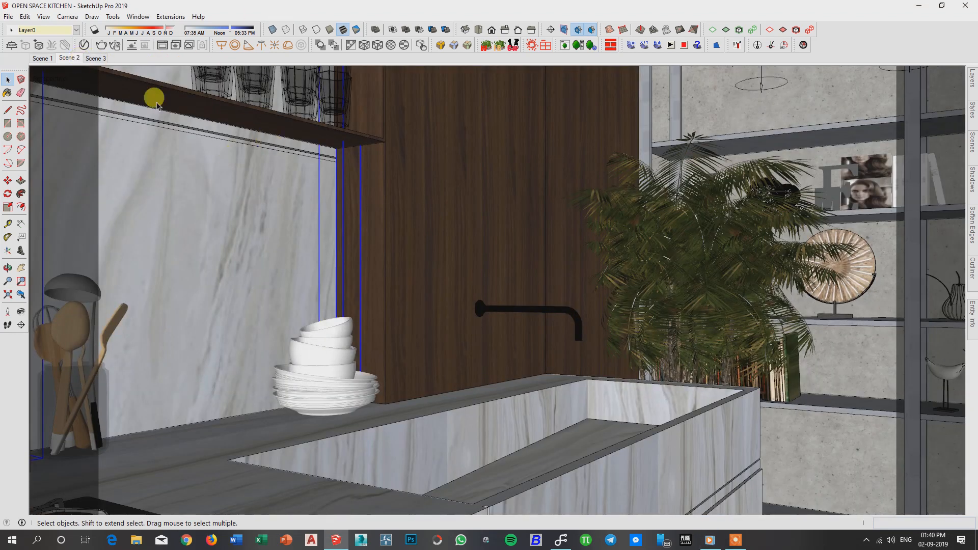
{"action": "left_click", "coordinate": [103, 46]}
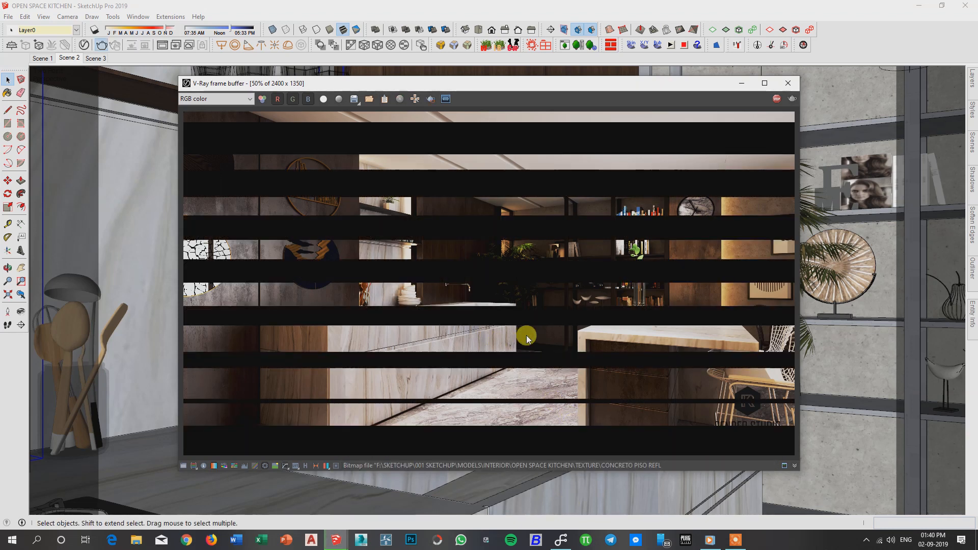
{"action": "left_click", "coordinate": [562, 540]}
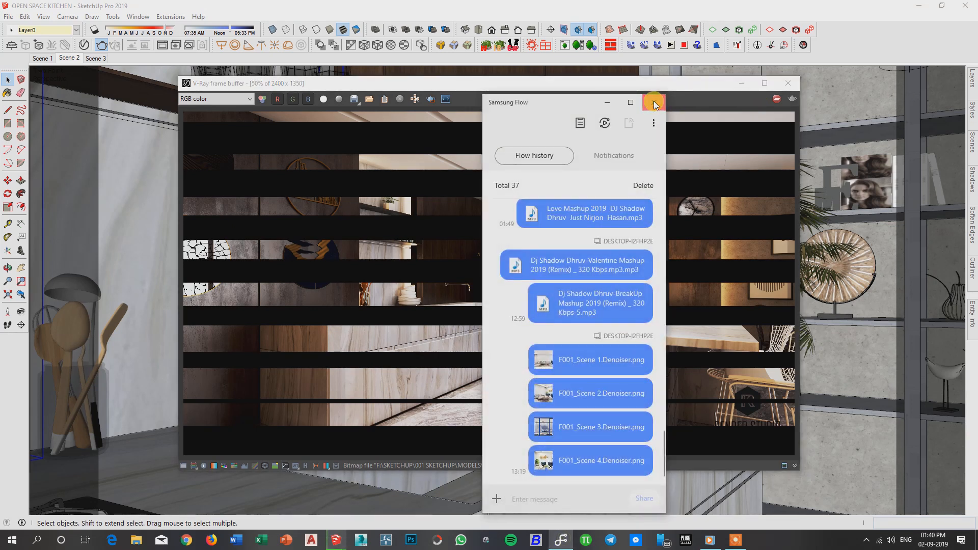
{"action": "left_click", "coordinate": [653, 102]}
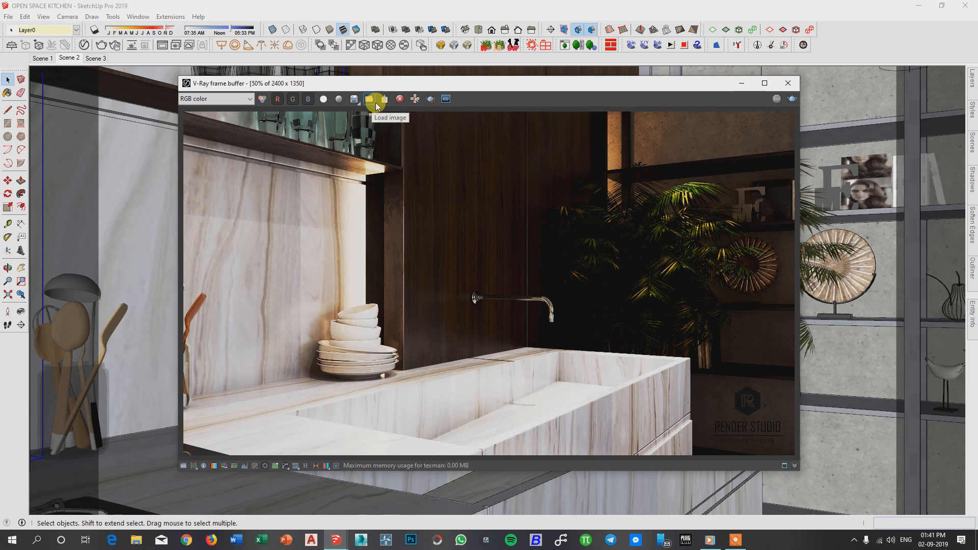
{"action": "left_click", "coordinate": [788, 83]}
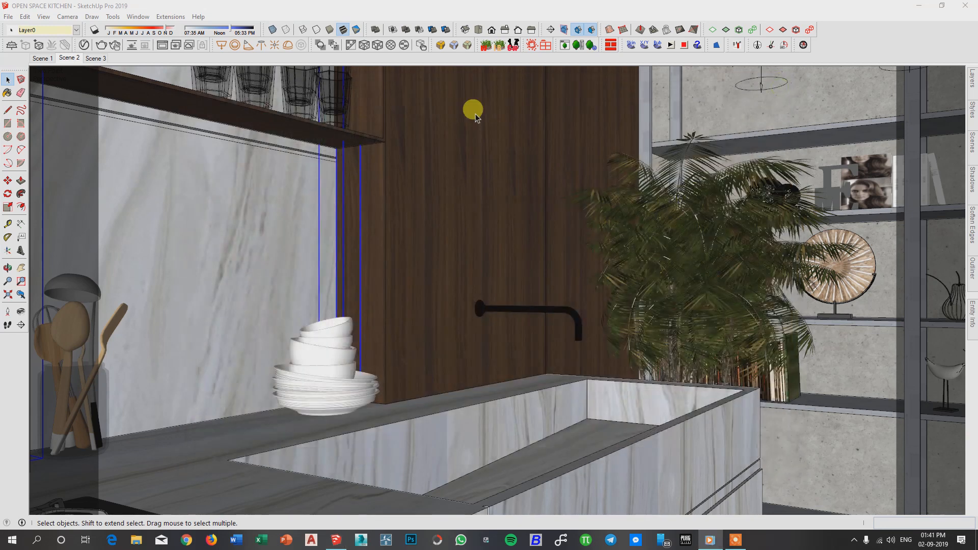
Step: Render Scene 3 at 2400 x 1350 and close the frame buffer once the image is complete
{"action": "left_click", "coordinate": [95, 58]}
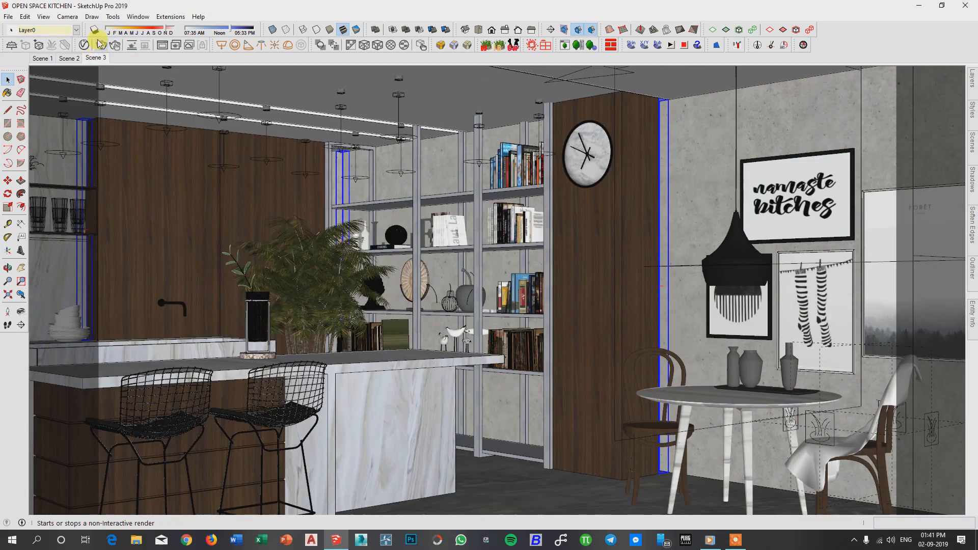
{"action": "left_click", "coordinate": [99, 46]}
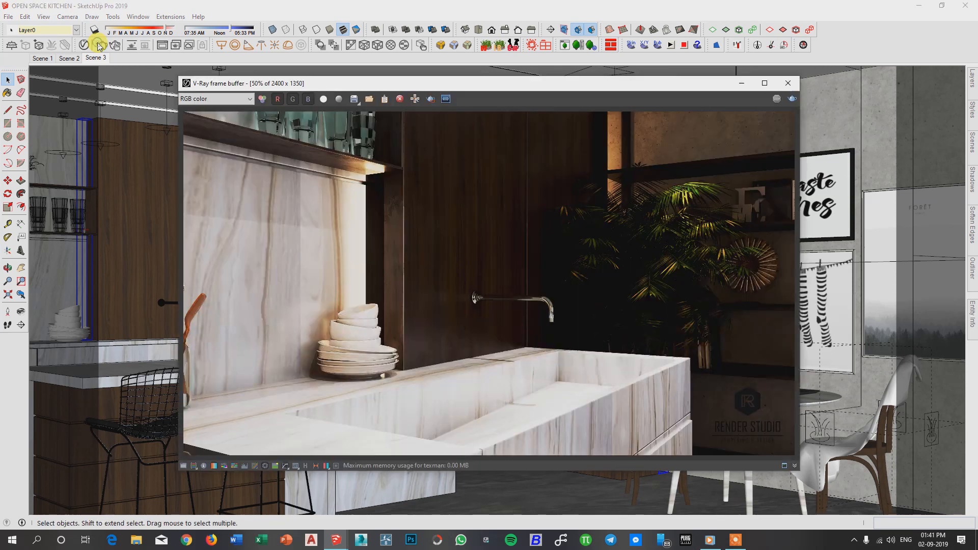
{"action": "left_click", "coordinate": [714, 540]}
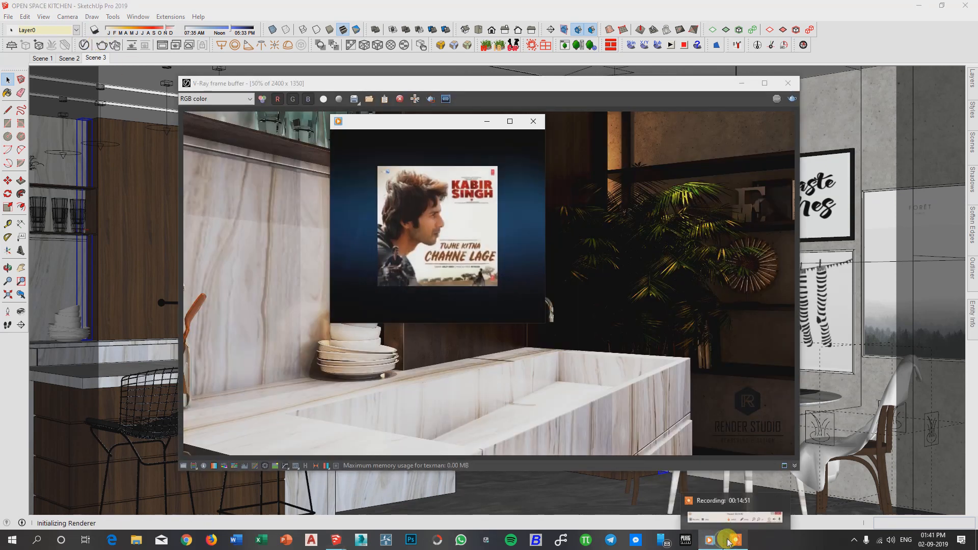
{"action": "left_click", "coordinate": [727, 539]}
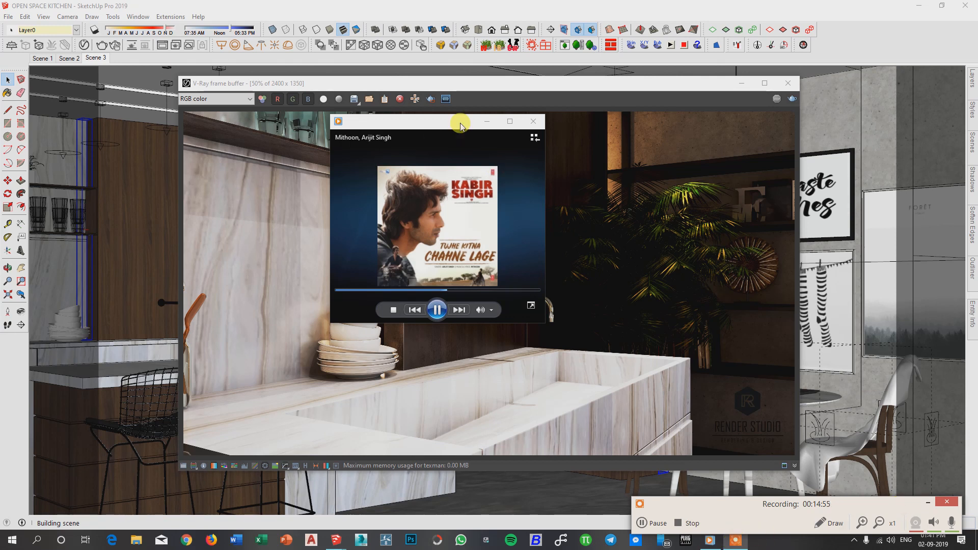
{"action": "left_click", "coordinate": [492, 122]}
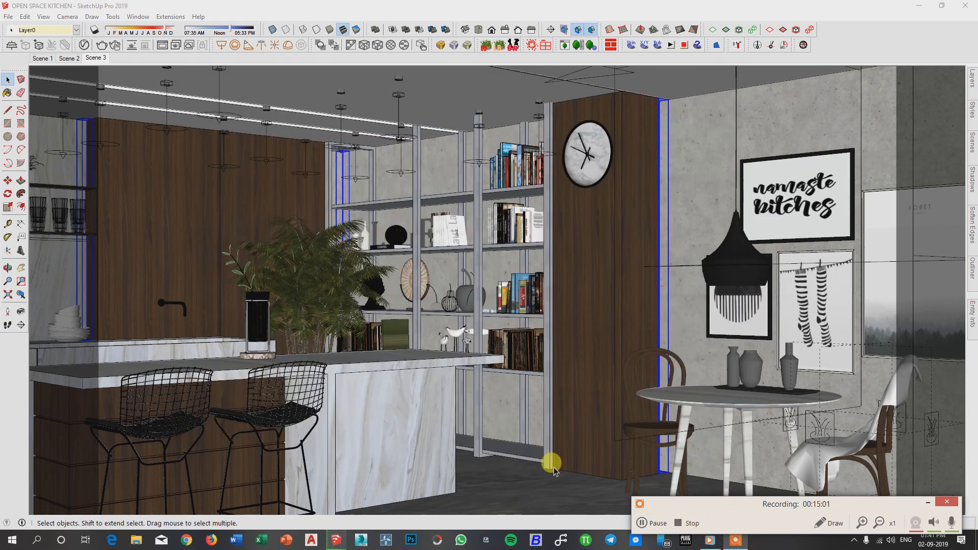
{"action": "left_click", "coordinate": [432, 29]}
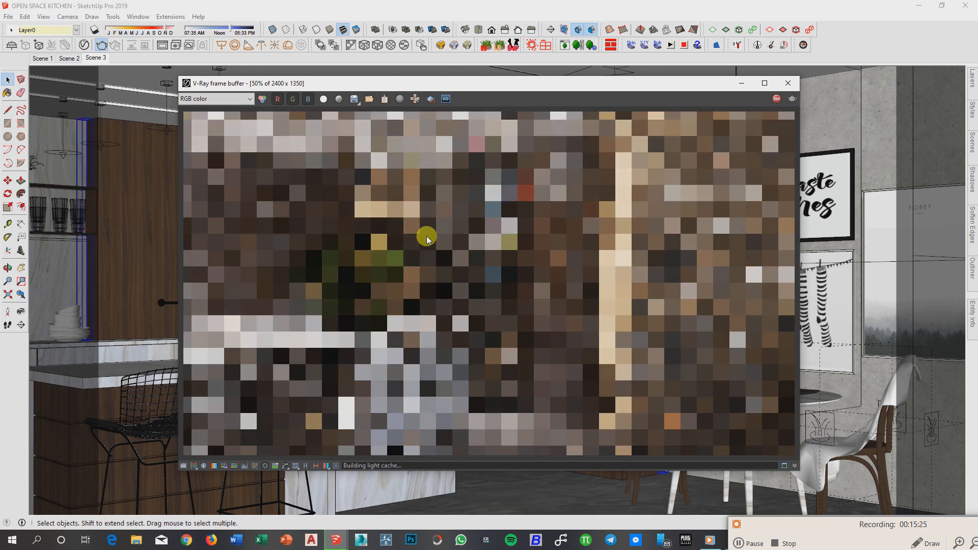
{"action": "left_click_drag", "start_coordinate": [790, 530], "coordinate": [813, 530]}
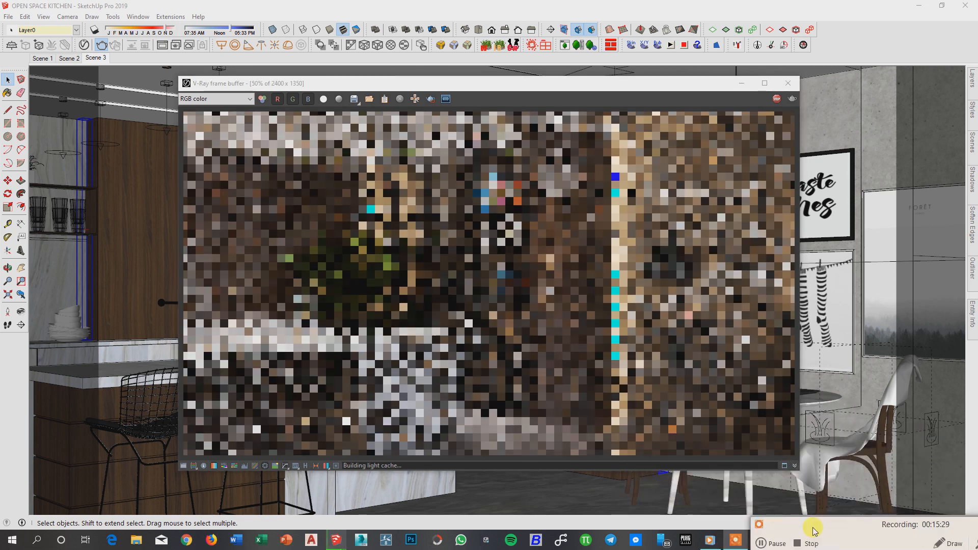
{"action": "left_click", "coordinate": [544, 280]}
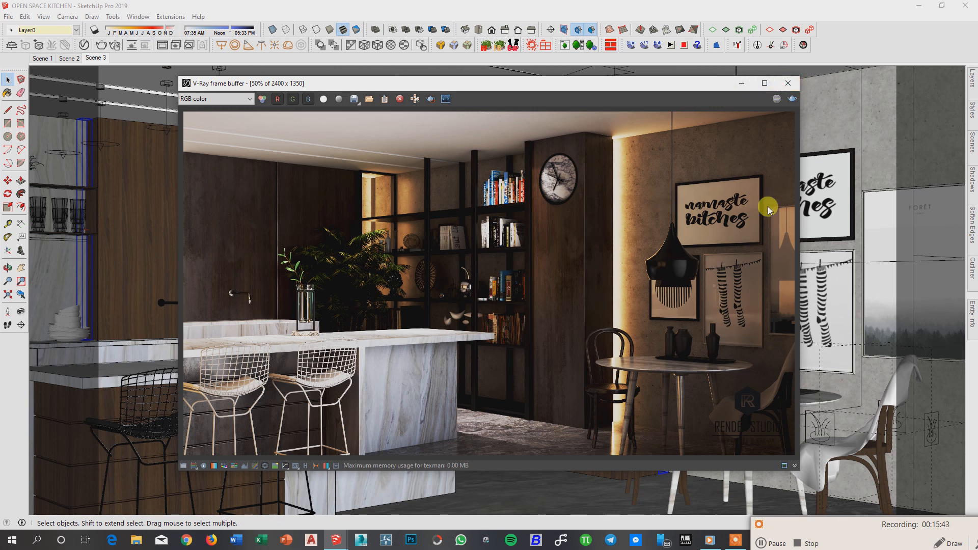
{"action": "left_click", "coordinate": [788, 84]}
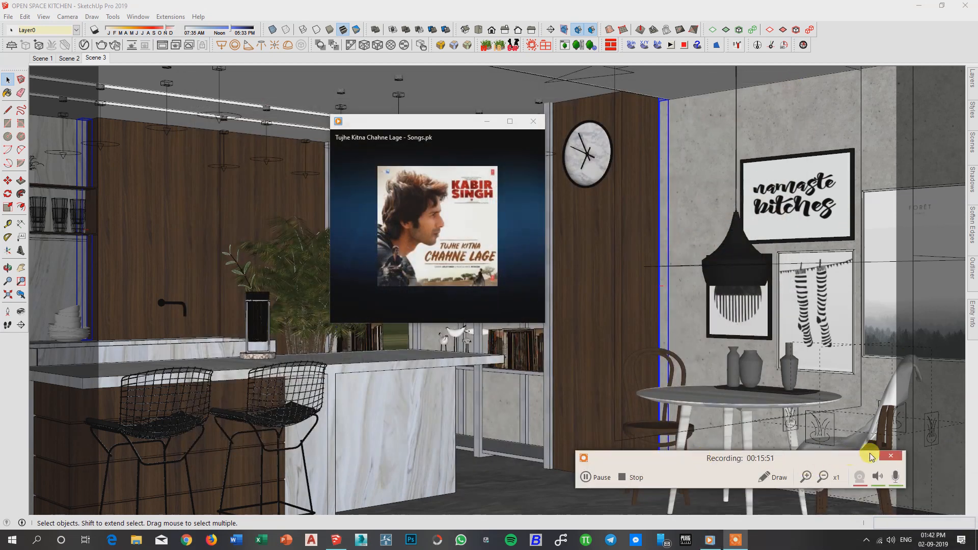
Step: Close the media player and switch the model view through Scene 2 back to Scene 1
{"action": "left_click", "coordinate": [509, 121]}
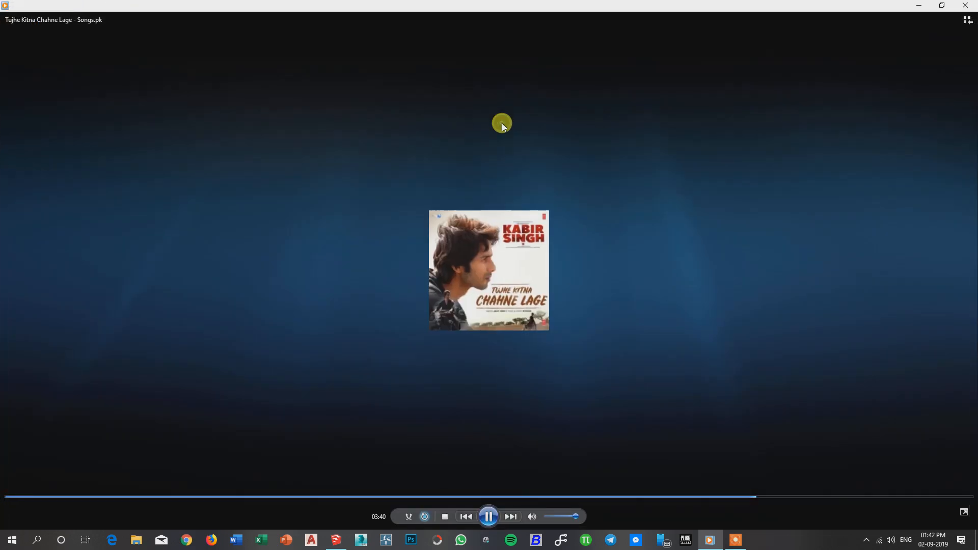
{"action": "left_click", "coordinate": [966, 6]}
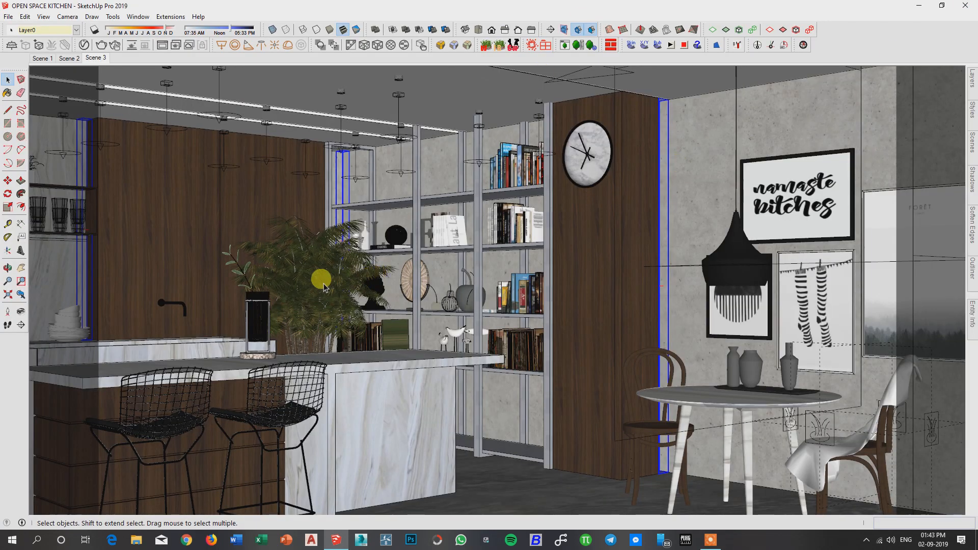
{"action": "left_click", "coordinate": [64, 59]}
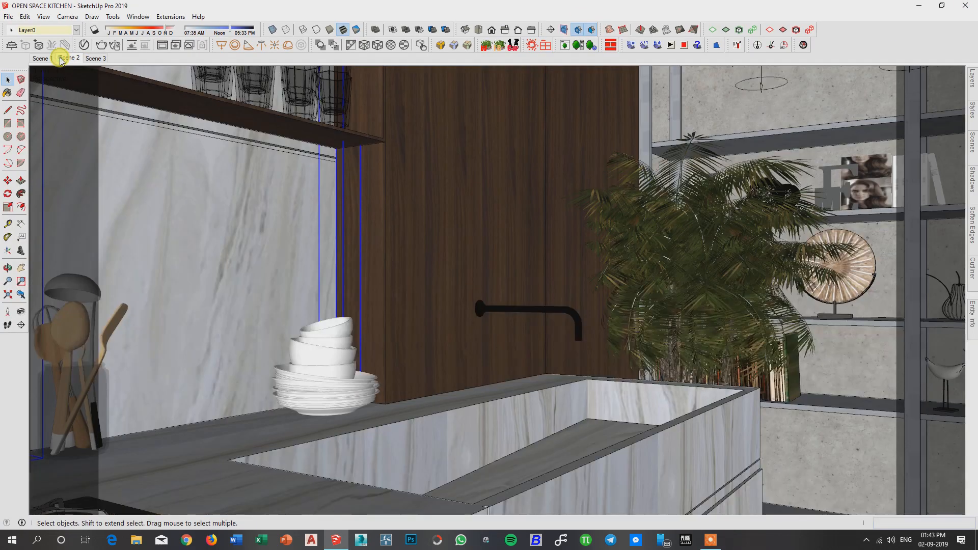
{"action": "left_click", "coordinate": [47, 59]}
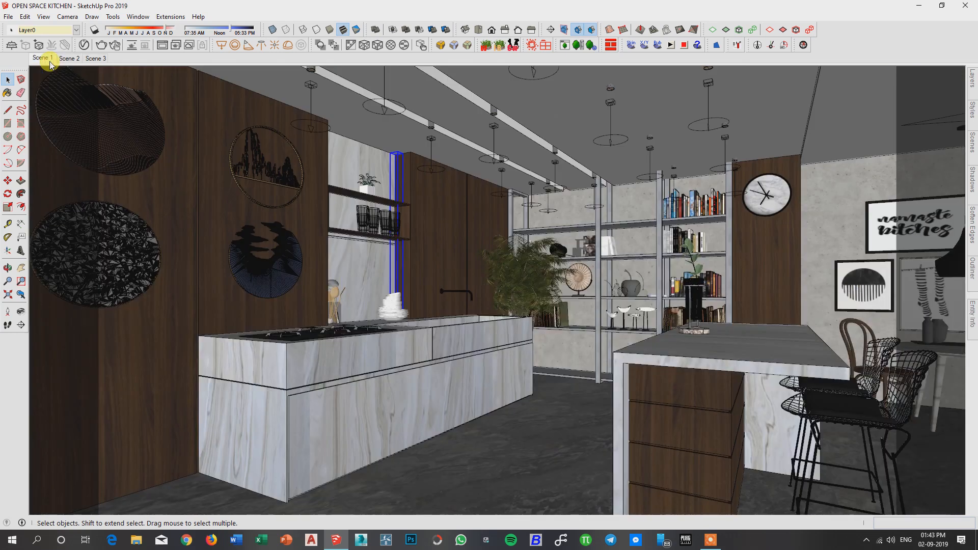